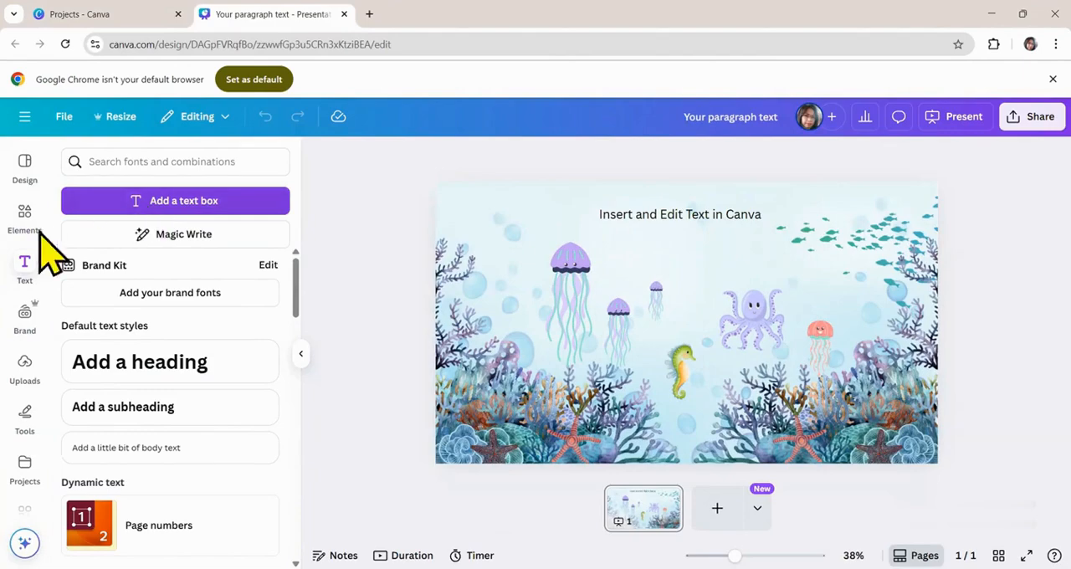
# - Add a text box reading "The Basic", enlarge it to about size 72 and place it beneath the slide title
pyautogui.click(155, 205)
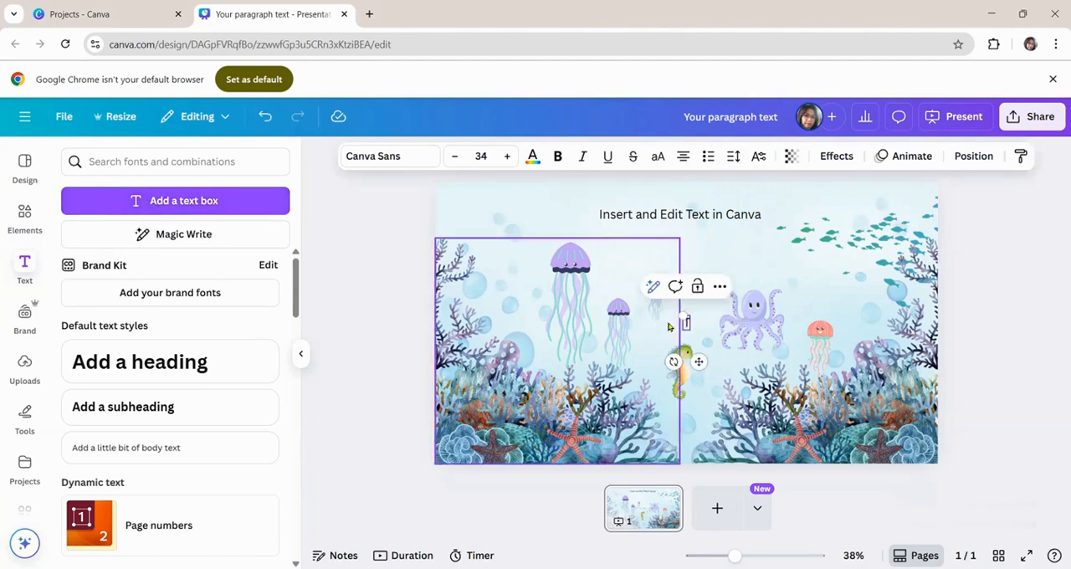
pyautogui.write('The Basic')
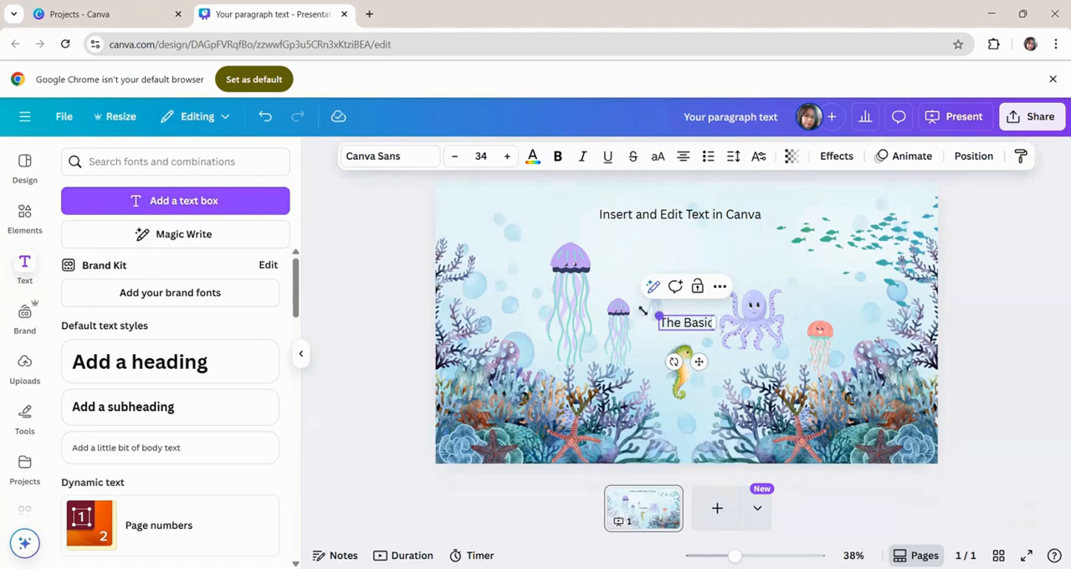
pyautogui.moveTo(659, 317); pyautogui.dragTo(599, 295)
pyautogui.moveTo(708, 325); pyautogui.dragTo(696, 304)
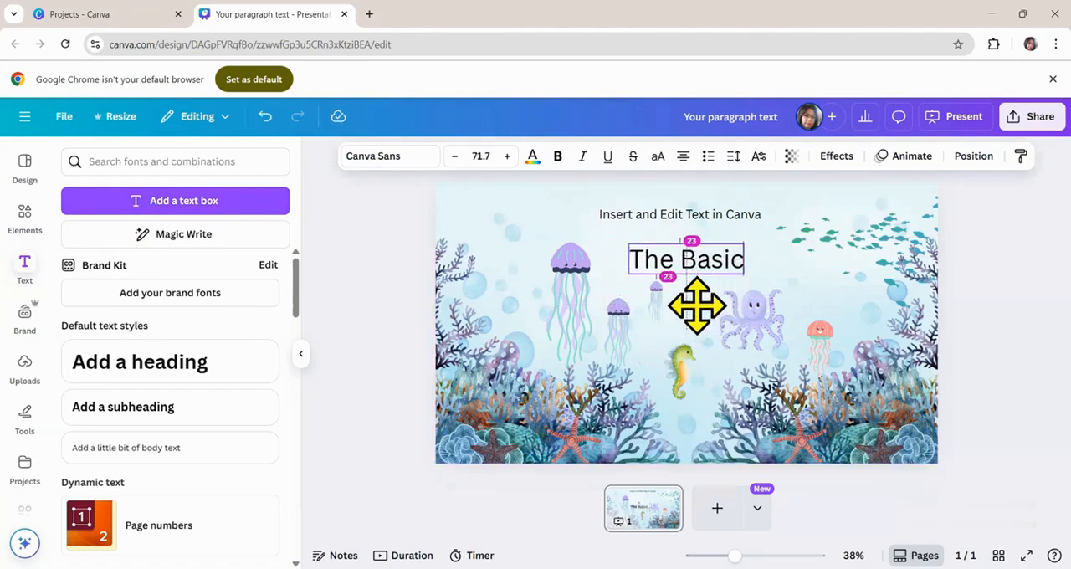
pyautogui.click(371, 390)
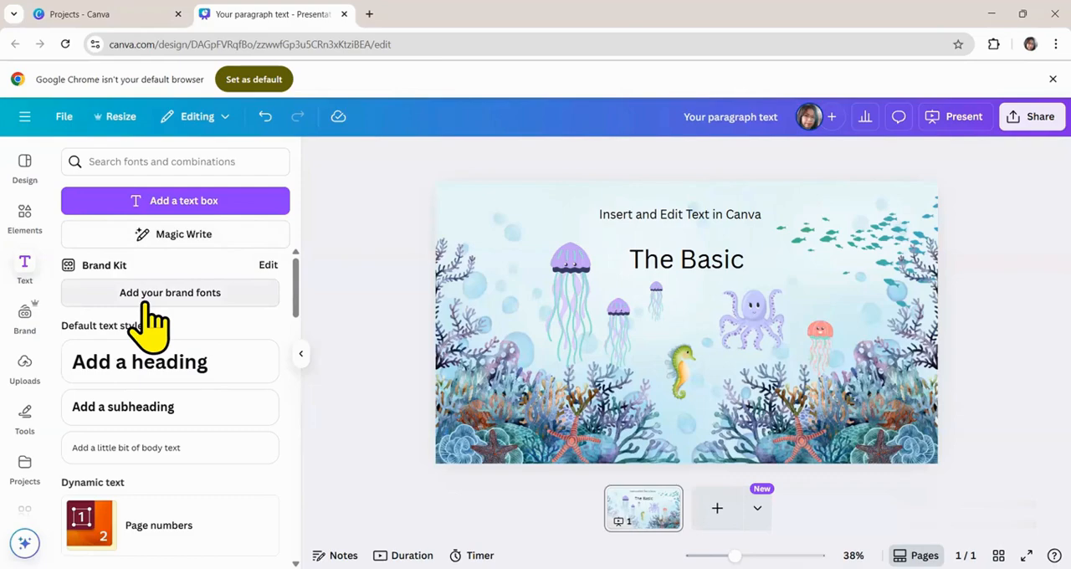
# - Add a new page with the heading "Benefits of Daily Exercise" placed at the top of the slide
pyautogui.scroll(-1, 153, 427)
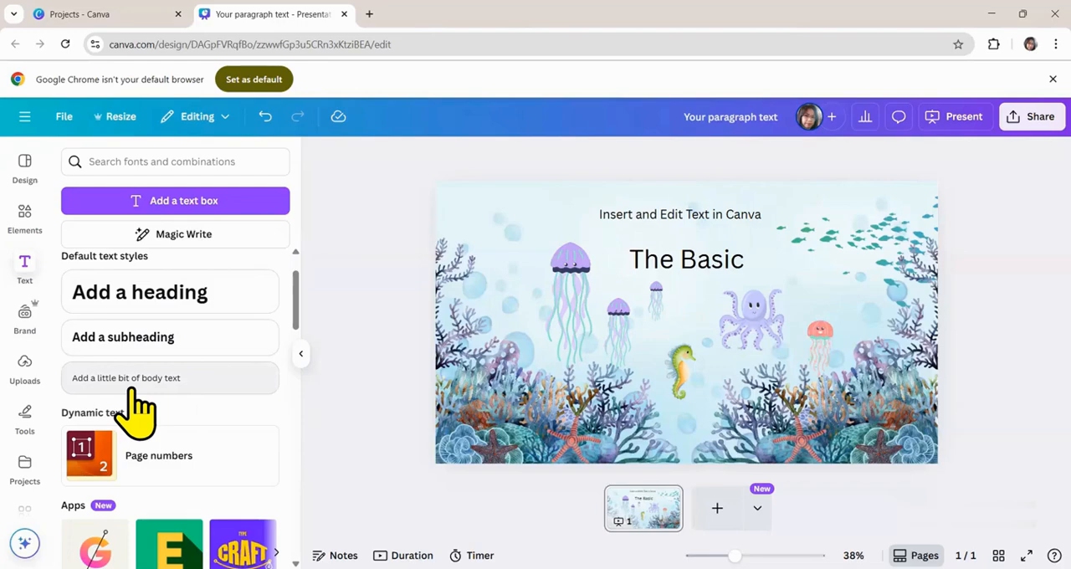
pyautogui.click(717, 508)
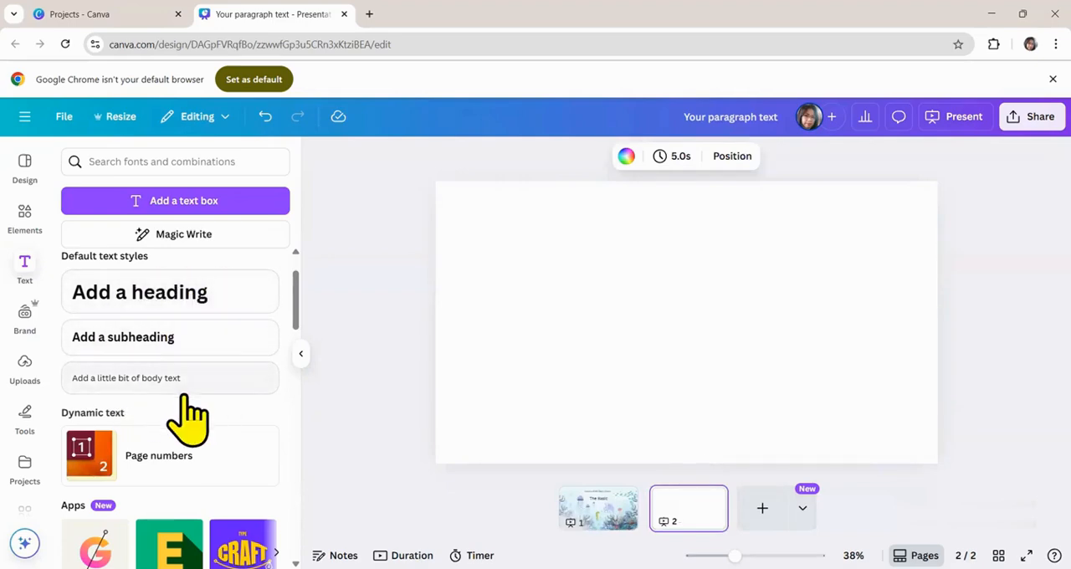
pyautogui.click(134, 293)
pyautogui.write('Benefits of Daily Exercise')
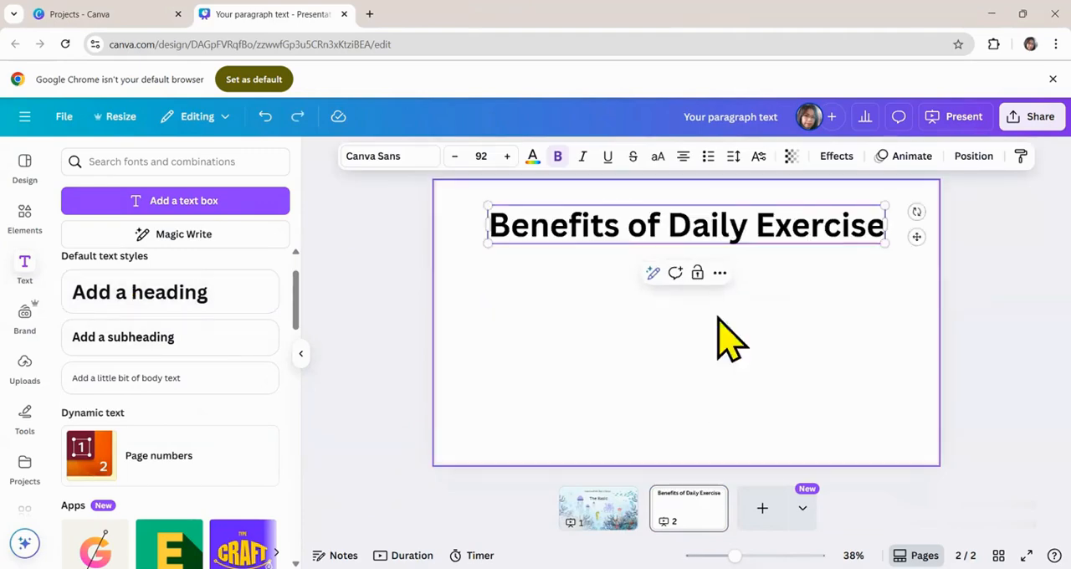
pyautogui.click(862, 338)
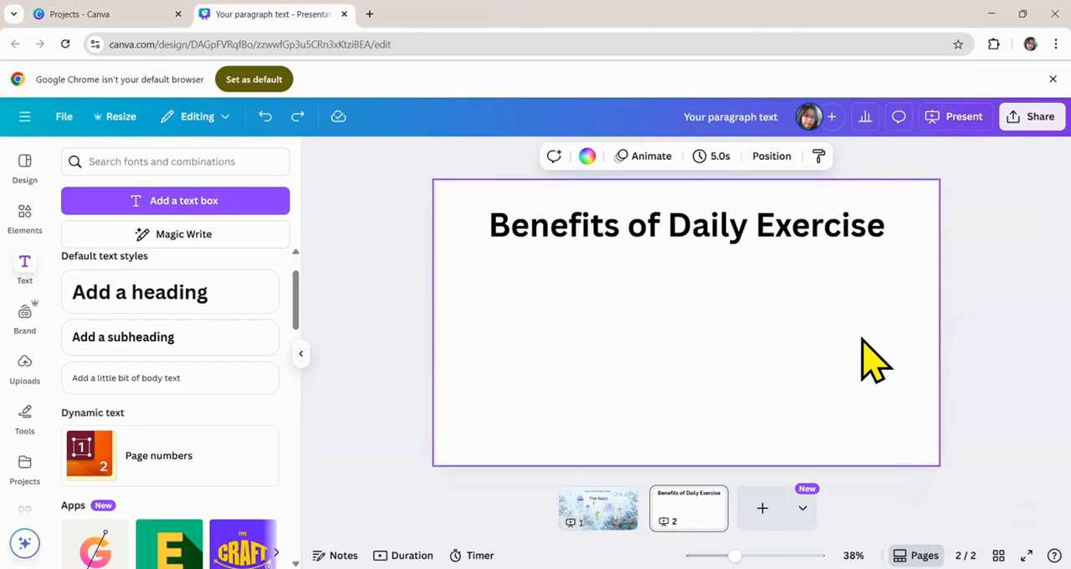
# - Add the subheading "How regular movement improves your overall well-being" below the heading, followed by the body paragraph on daily physical activity
pyautogui.write('How regular movement improves your overall well-being')
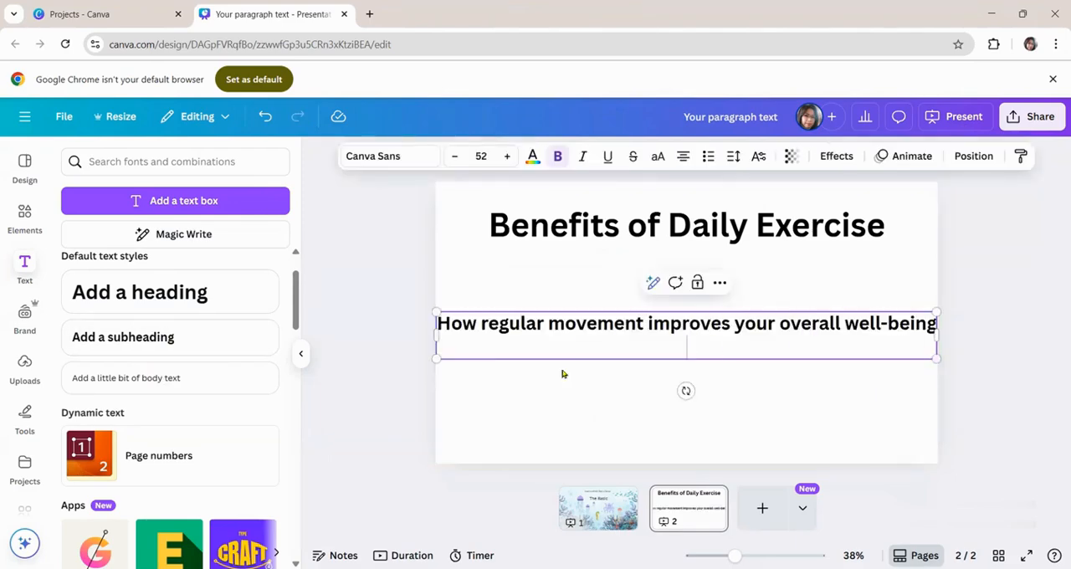
pyautogui.click(805, 419)
pyautogui.moveTo(690, 335); pyautogui.dragTo(691, 271)
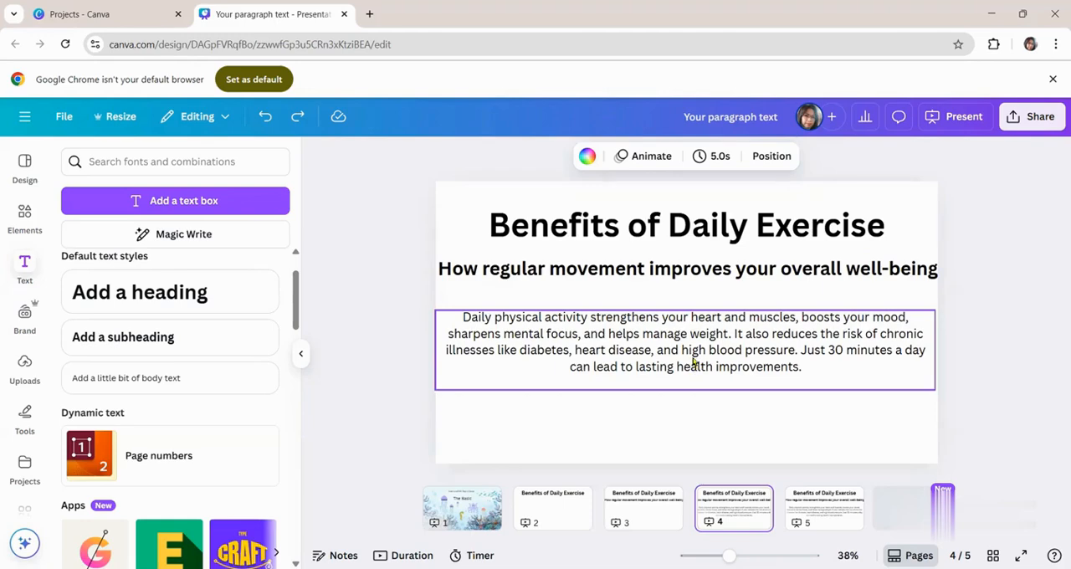
pyautogui.hotkey('ctrl', 'y')
pyautogui.click(743, 417)
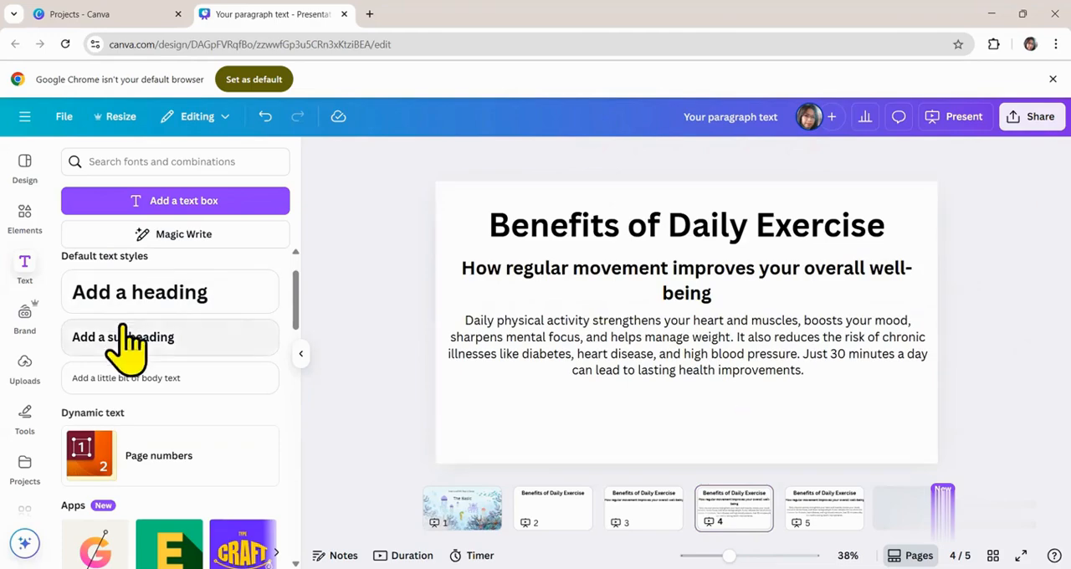
# - Insert the black "Happy BIRTHDAY" font combination on a new blank page
pyautogui.scroll(-2, 141, 395)
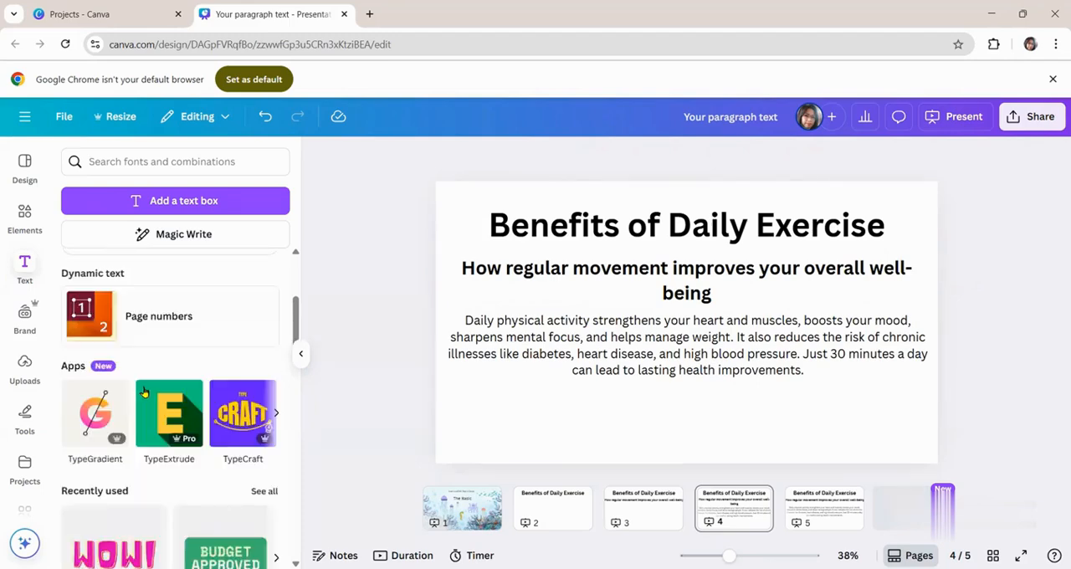
pyautogui.scroll(-6, 144, 392)
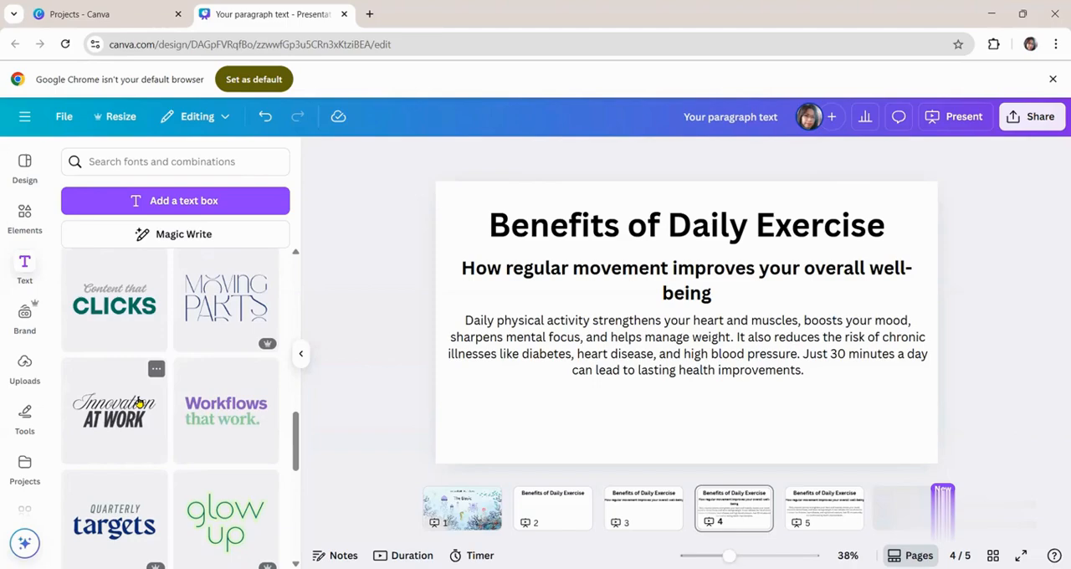
pyautogui.scroll(-7, 114, 452)
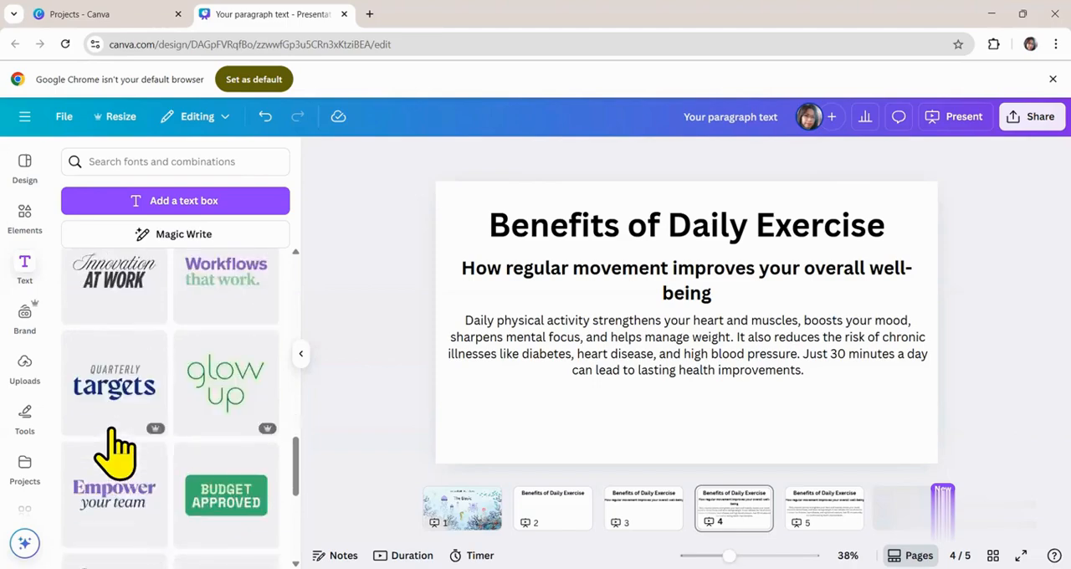
pyautogui.scroll(-5, 114, 452)
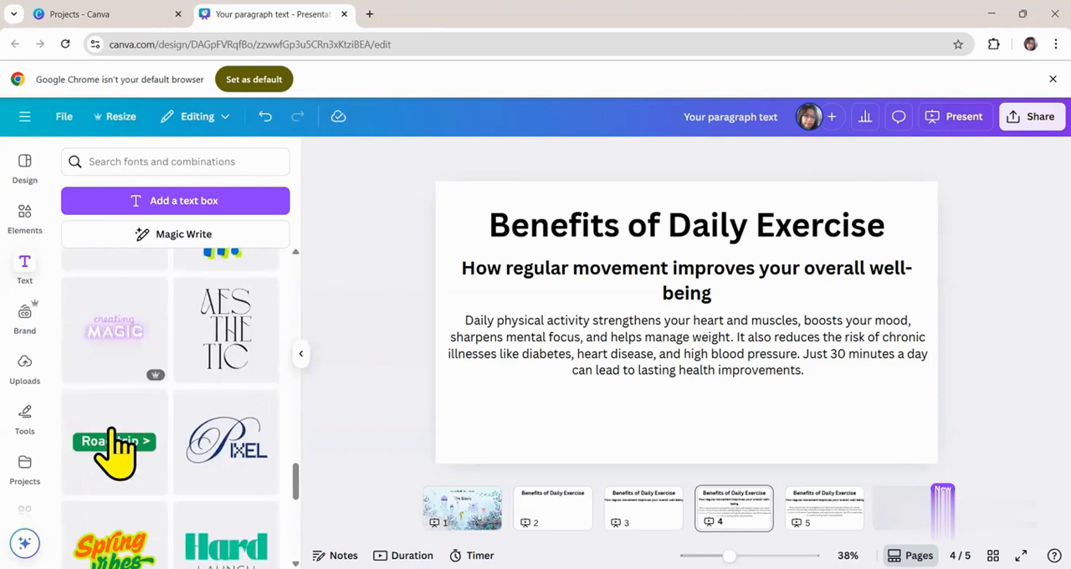
pyautogui.scroll(-2, 112, 431)
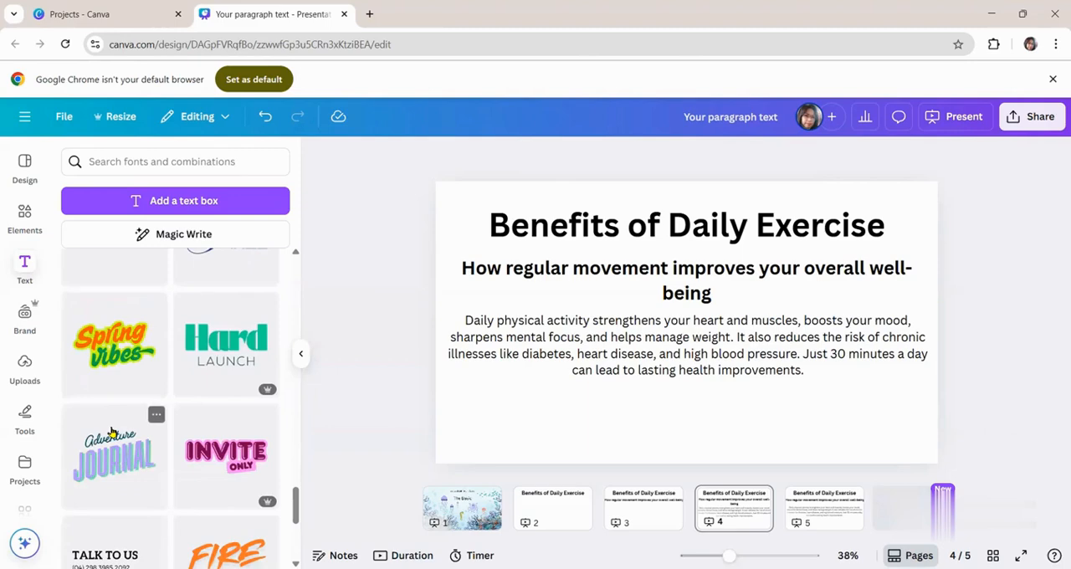
pyautogui.scroll(-2, 111, 432)
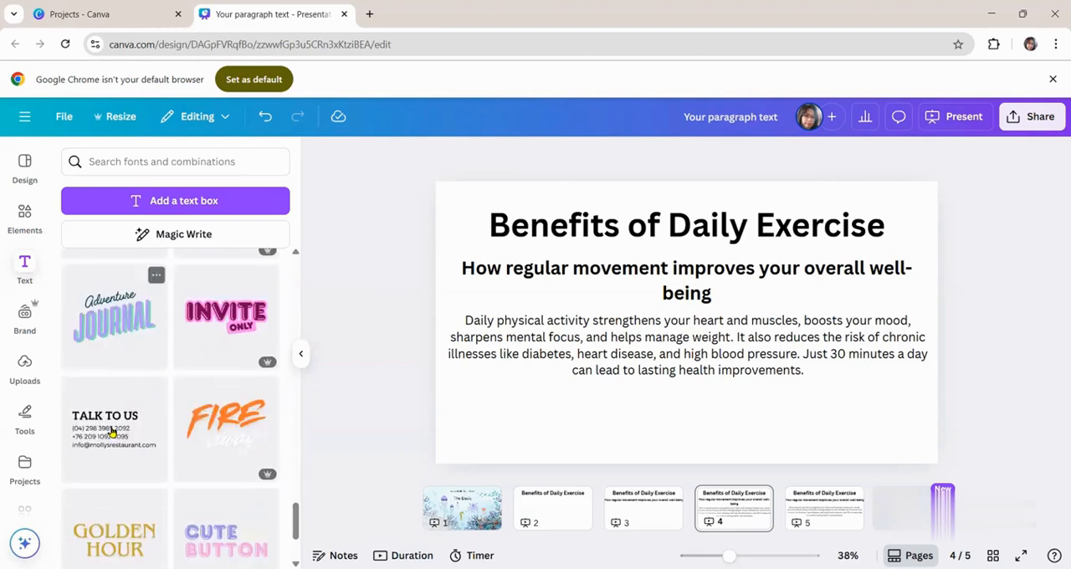
pyautogui.scroll(-3, 114, 446)
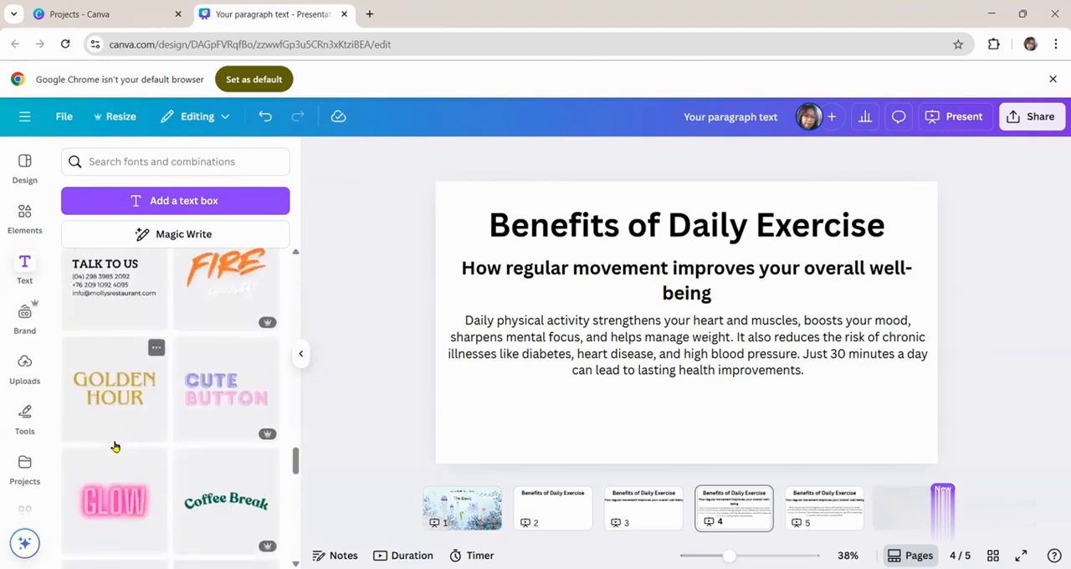
pyautogui.scroll(-2, 114, 447)
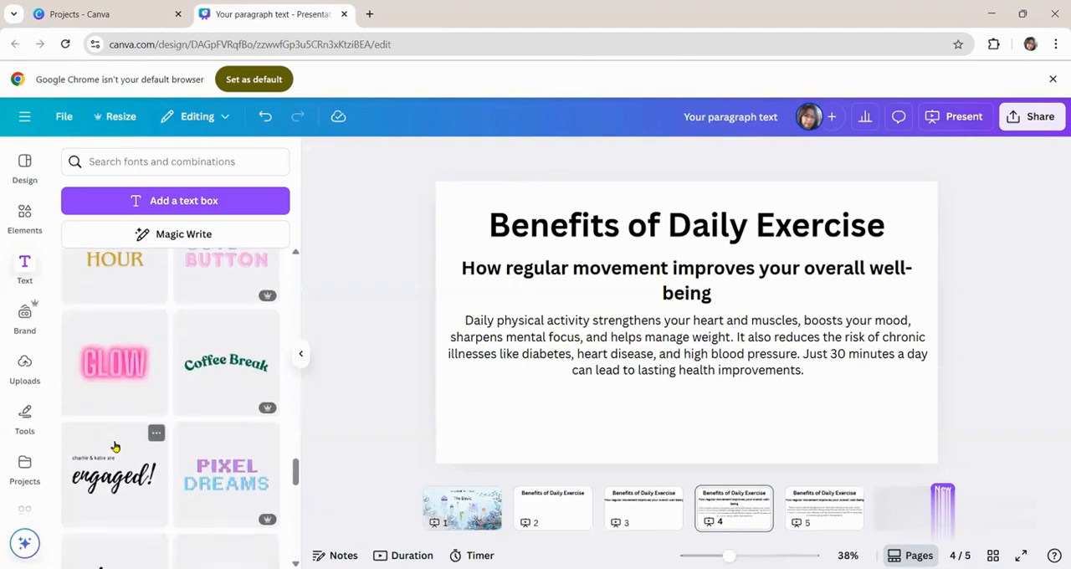
pyautogui.scroll(-2, 115, 447)
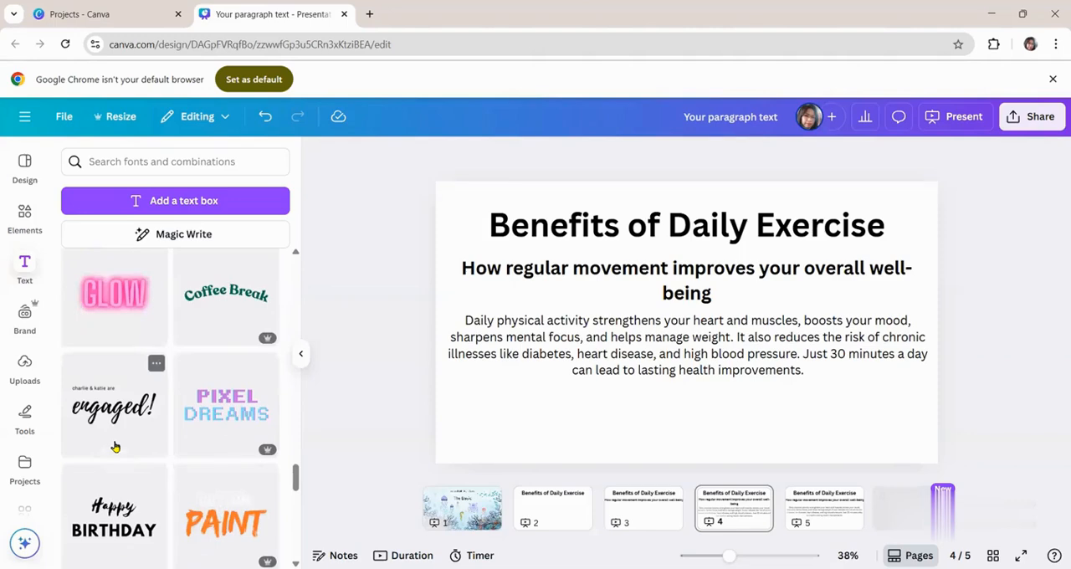
pyautogui.scroll(-2, 114, 447)
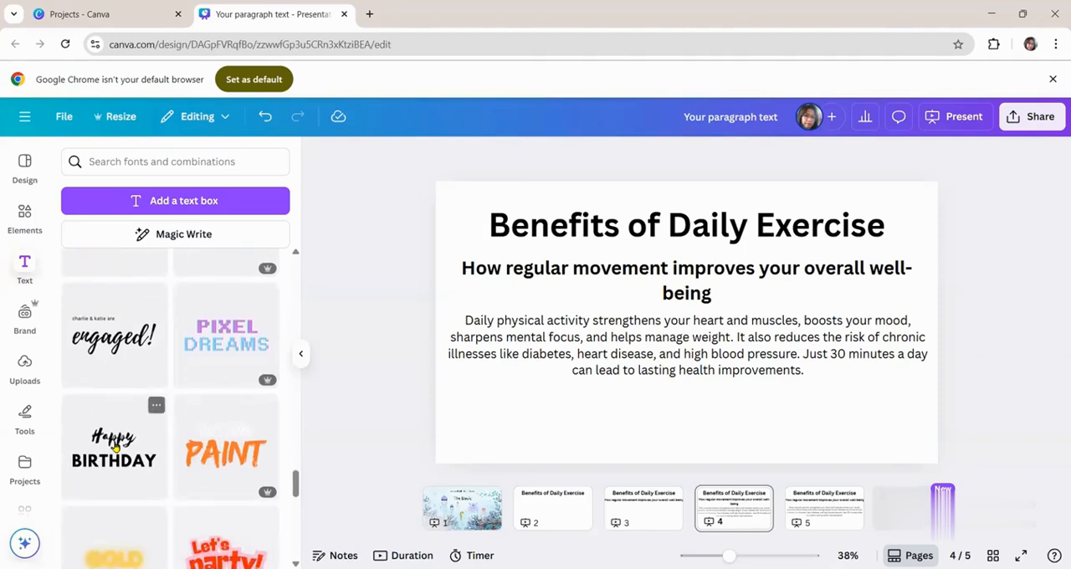
pyautogui.click(114, 447)
pyautogui.scroll(-2, 115, 447)
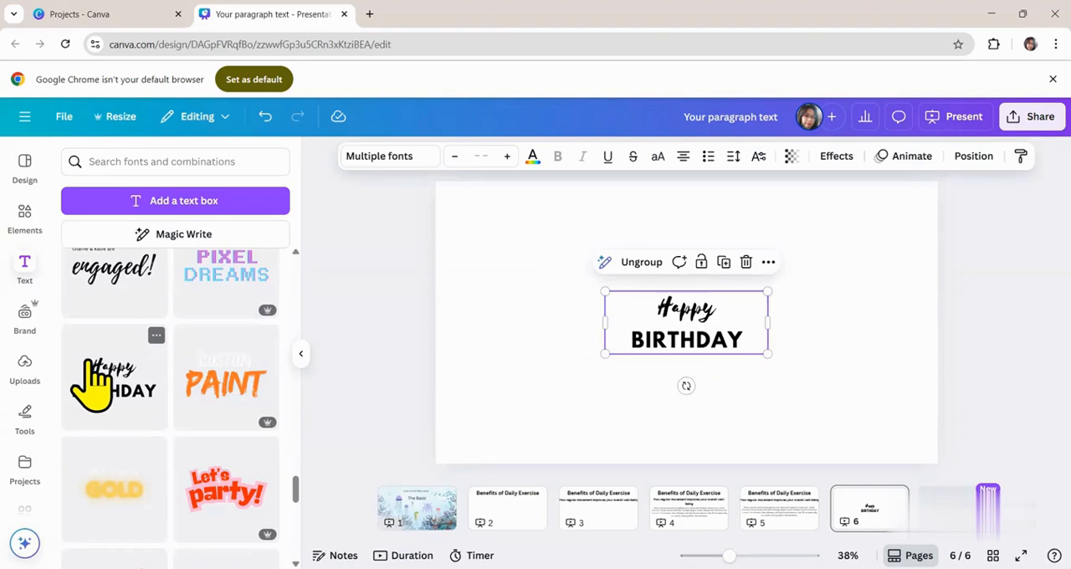
# - Enlarge the grouped "Happy BIRTHDAY" text and select its word "Happy" for editing
pyautogui.moveTo(605, 292); pyautogui.dragTo(527, 262)
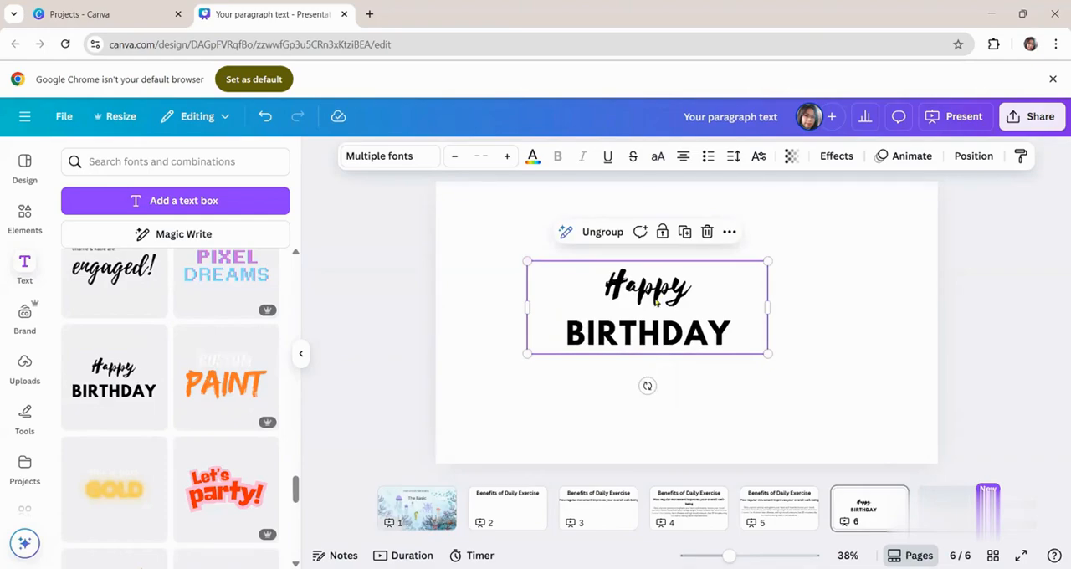
pyautogui.click(656, 302)
pyautogui.doubleClick(650, 290)
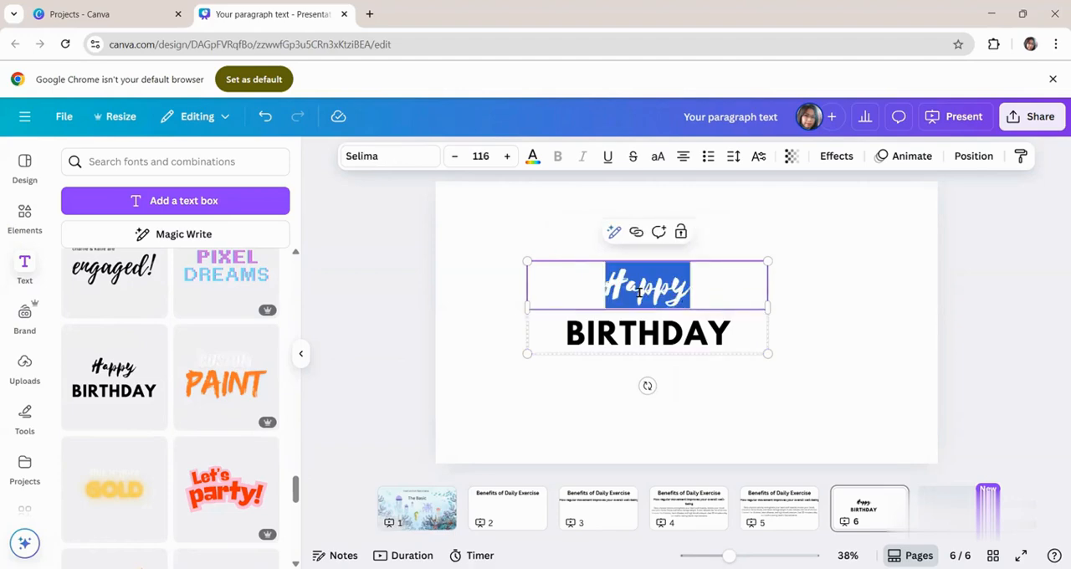
pyautogui.click(775, 312)
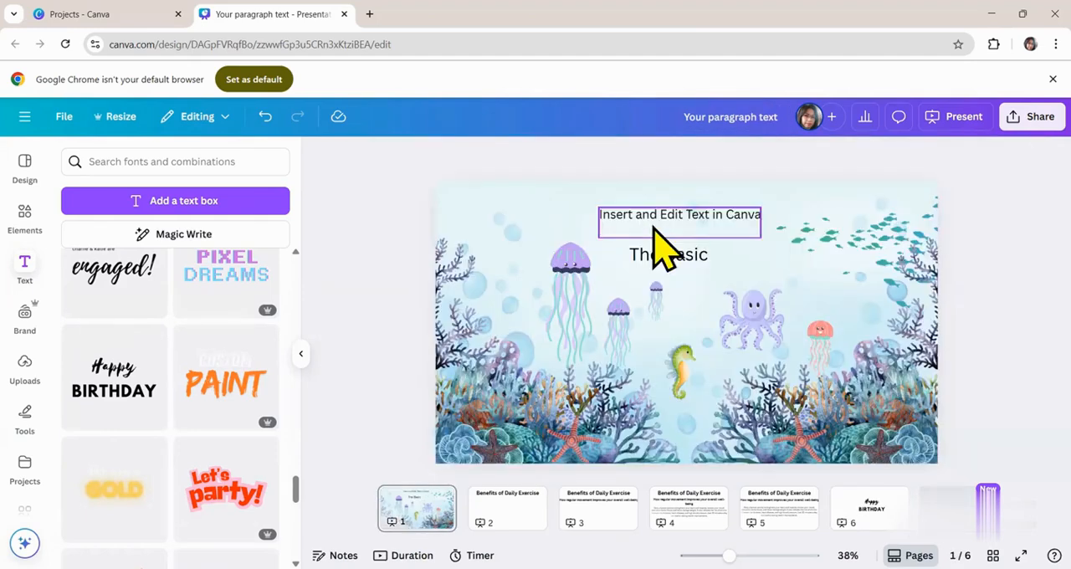
# - On page 1, try Montserrat on the title "Insert and Edit Text in Canva", settle on Fredoka and enlarge it to size 62.1
pyautogui.click(666, 230)
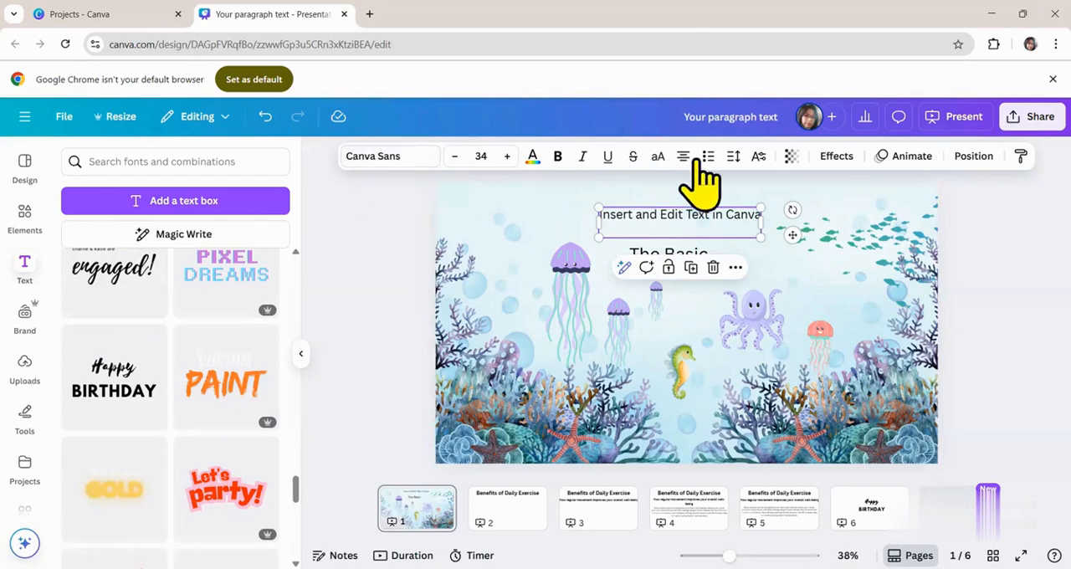
pyautogui.click(386, 161)
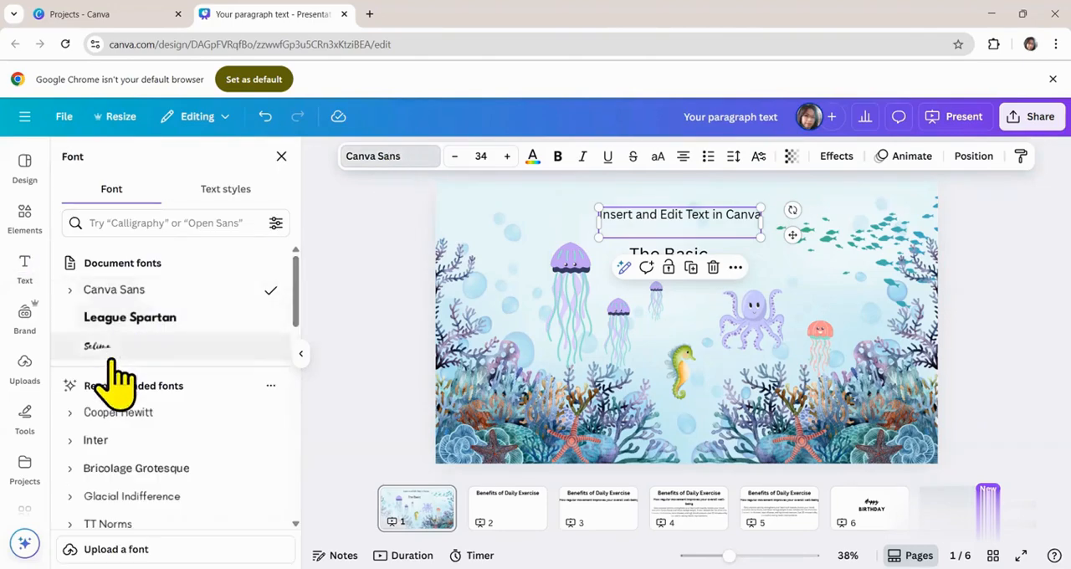
pyautogui.scroll(-3, 159, 398)
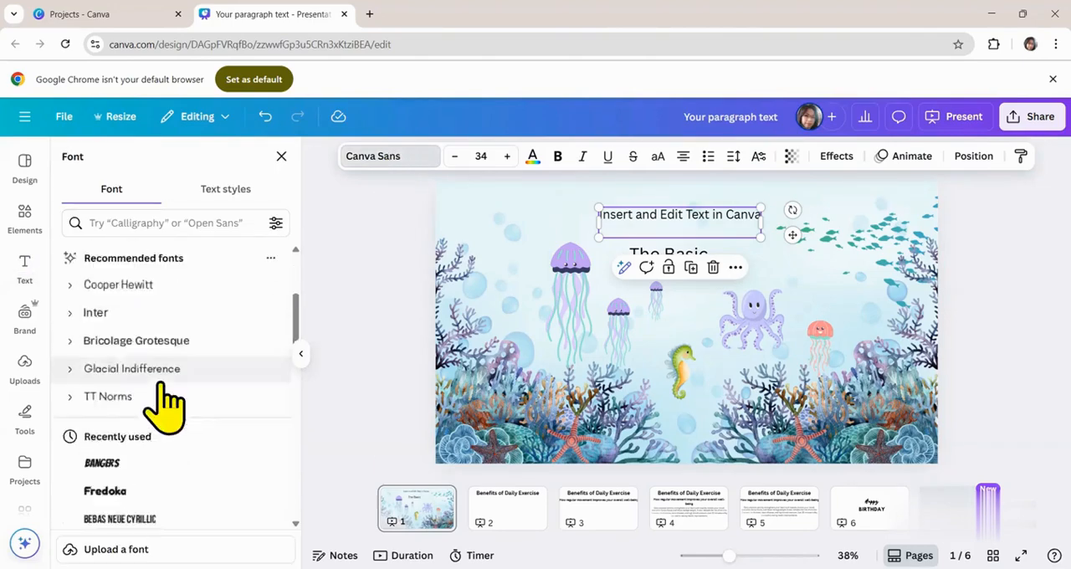
pyautogui.scroll(-5, 155, 418)
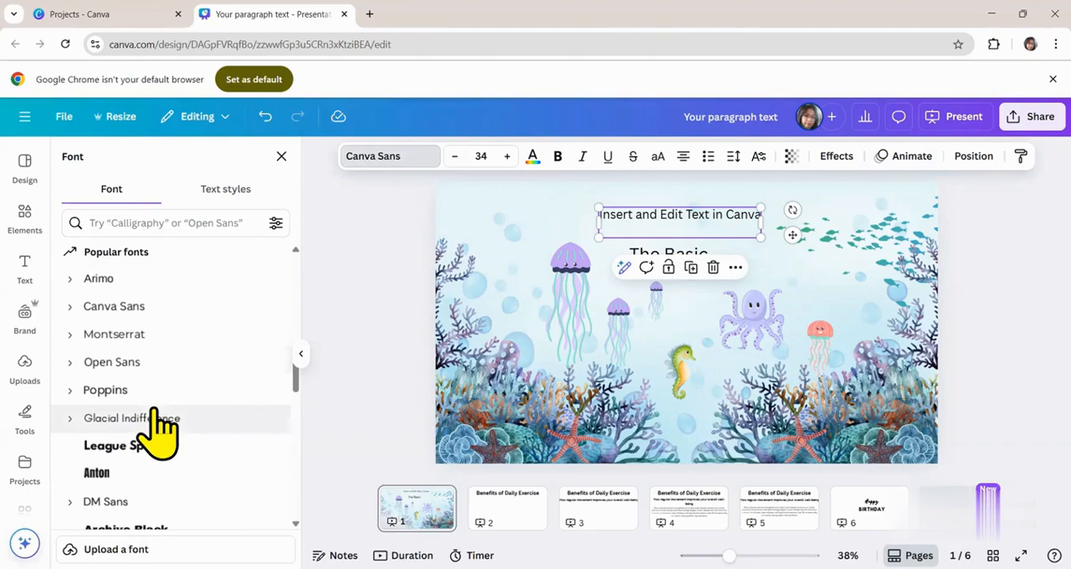
pyautogui.click(155, 336)
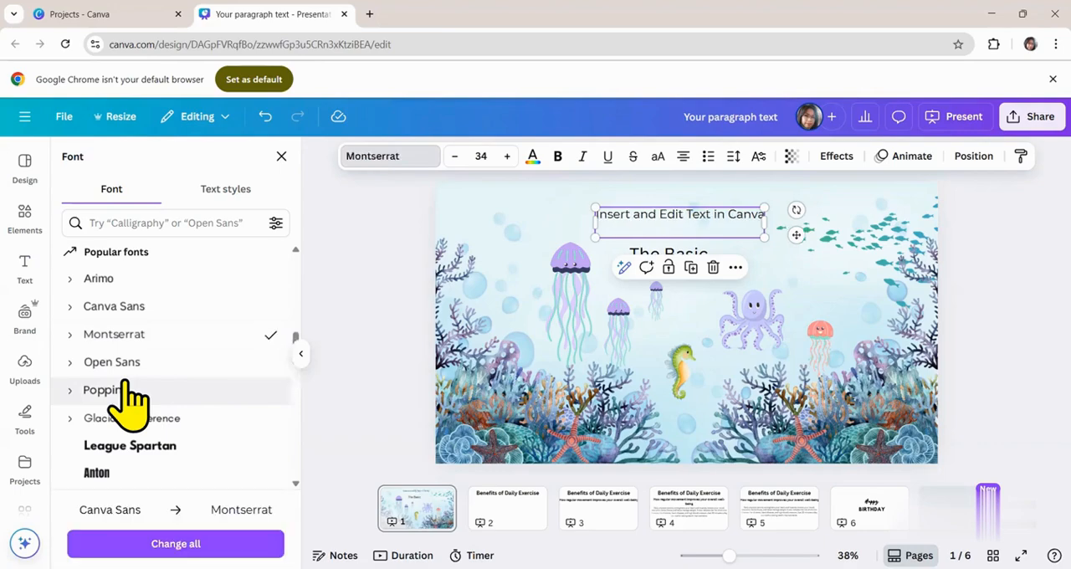
pyautogui.scroll(-1, 126, 398)
pyautogui.scroll(-1, 125, 401)
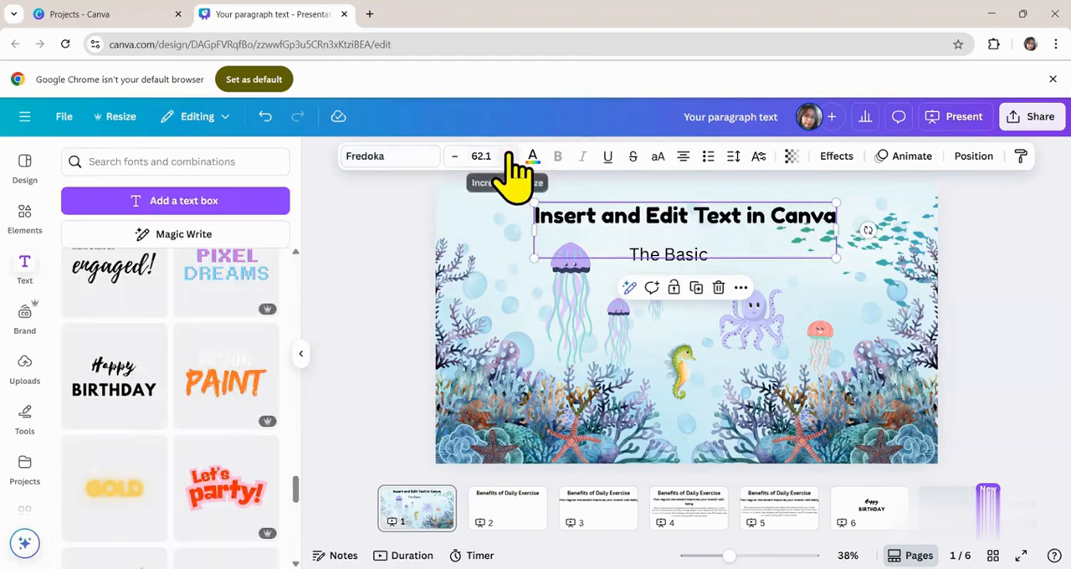
# - Adjust the title's font size in single increments down and up, ending at 58.1
pyautogui.click(456, 156)
pyautogui.click(456, 156)
pyautogui.click(456, 157)
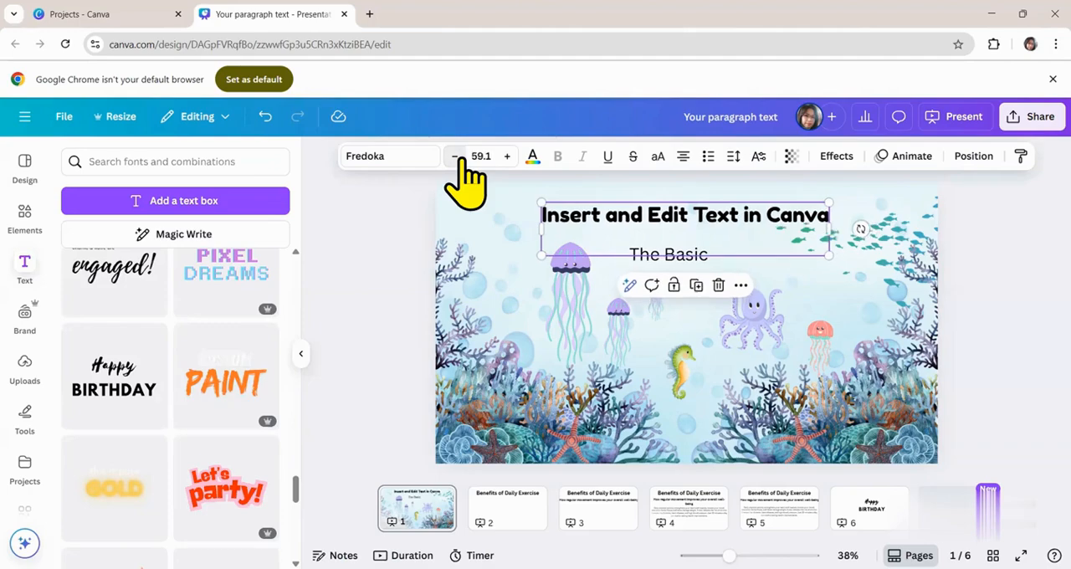
pyautogui.click(456, 157)
pyautogui.click(456, 157)
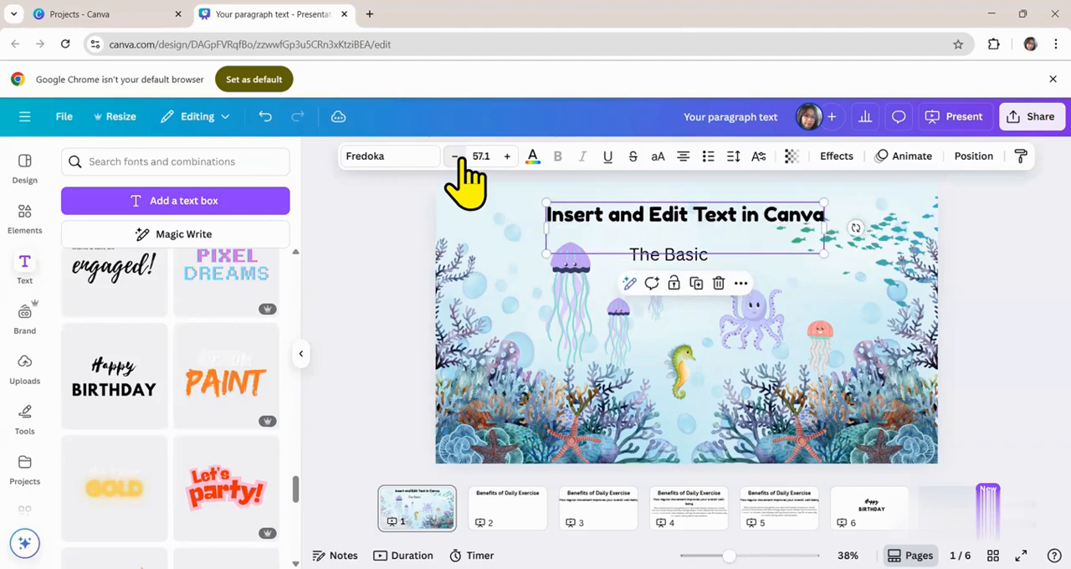
pyautogui.click(510, 156)
pyautogui.click(510, 157)
pyautogui.click(509, 156)
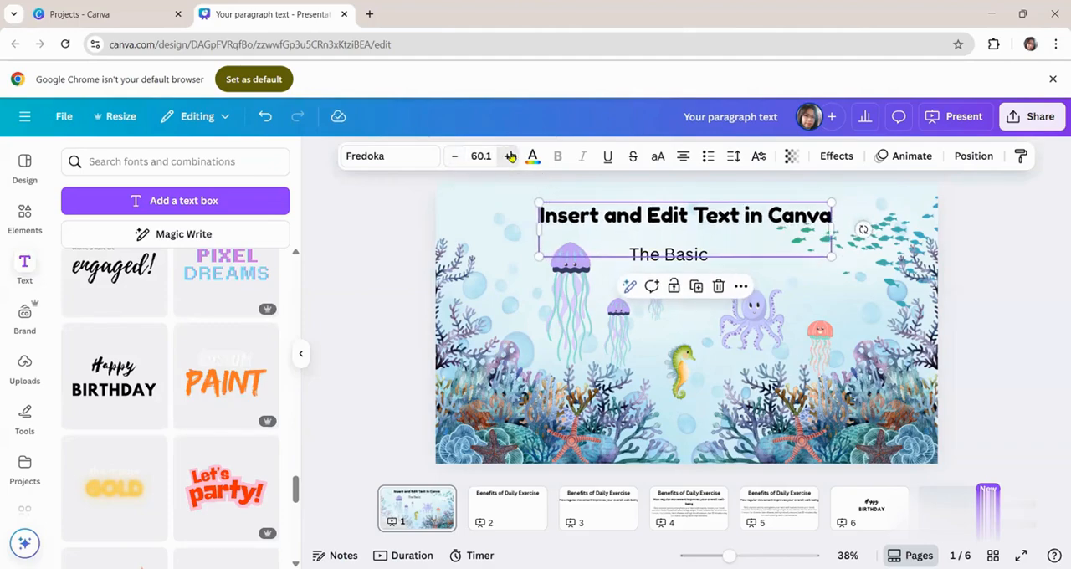
pyautogui.click(455, 159)
# - Reduce the page 1 title's font size to 56.1 and recolor it Cobalt blue (#004aad)
pyautogui.click(455, 159)
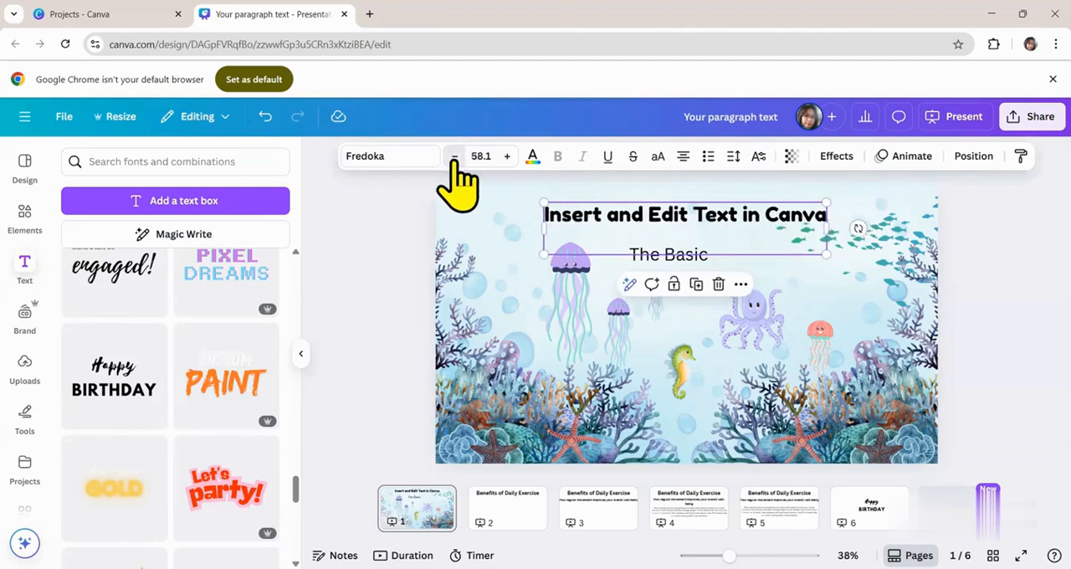
pyautogui.click(455, 159)
pyautogui.click(455, 159)
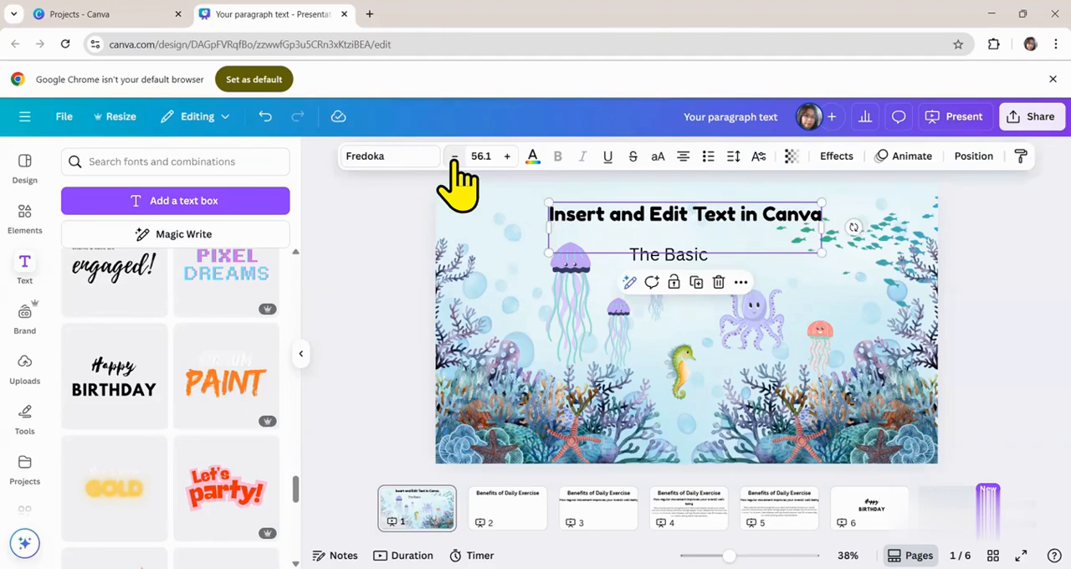
pyautogui.click(533, 161)
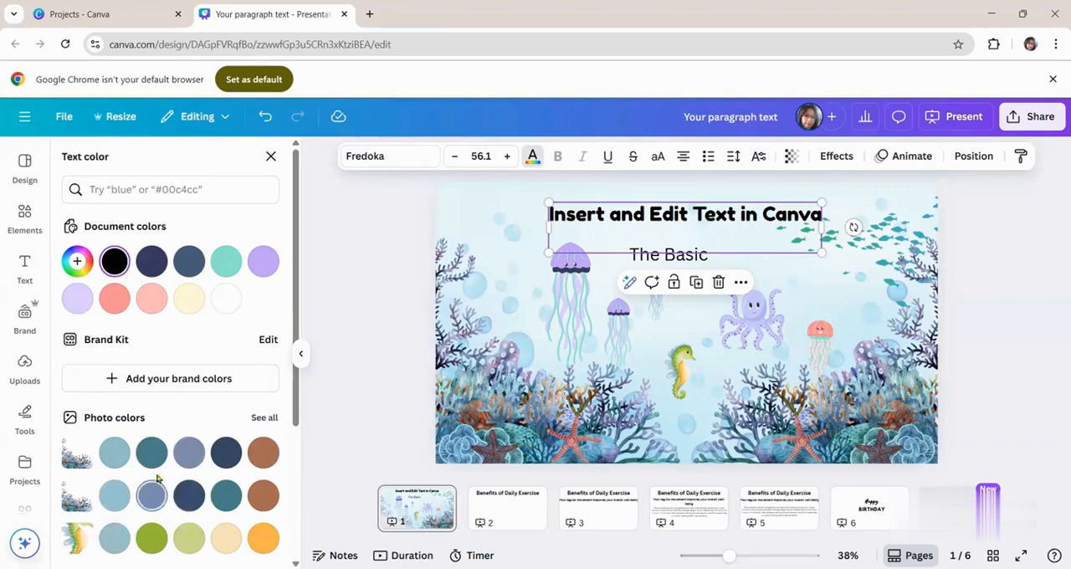
pyautogui.scroll(-3, 184, 485)
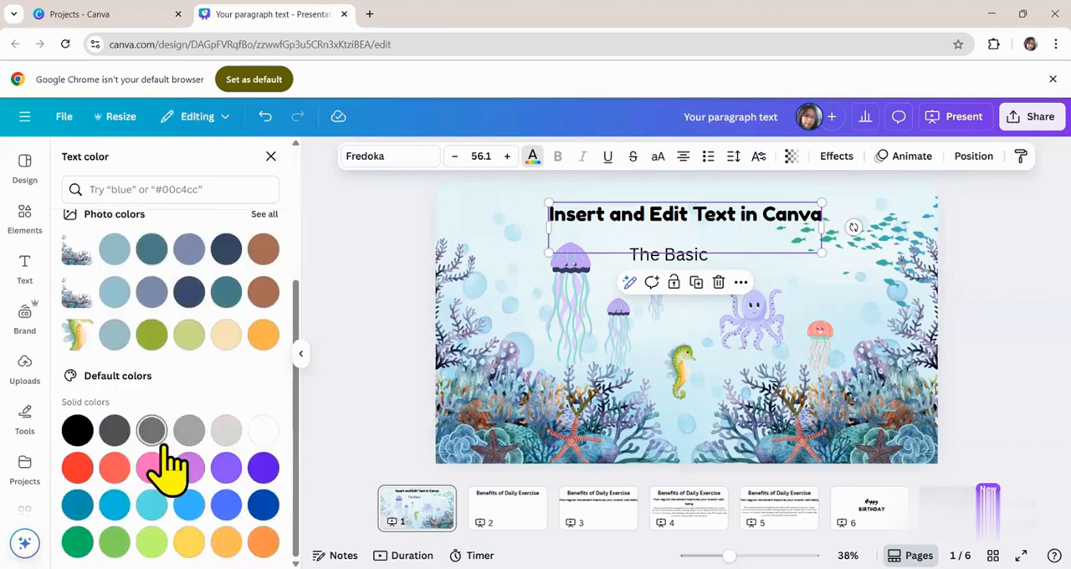
pyautogui.click(262, 512)
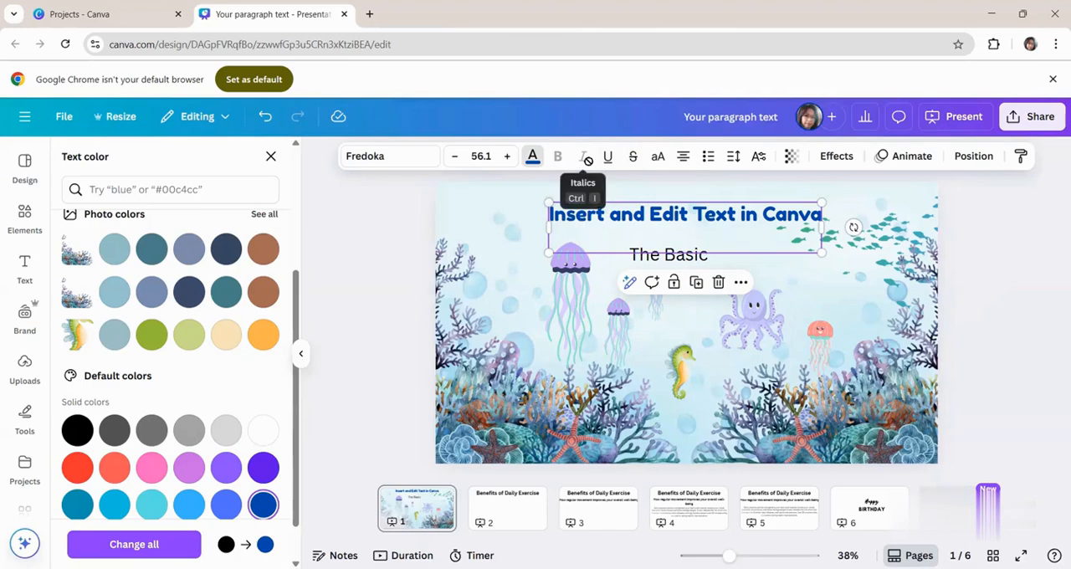
# - Select all of the text "The Basic" below the title, make it bold and try italics on it
pyautogui.click(668, 260)
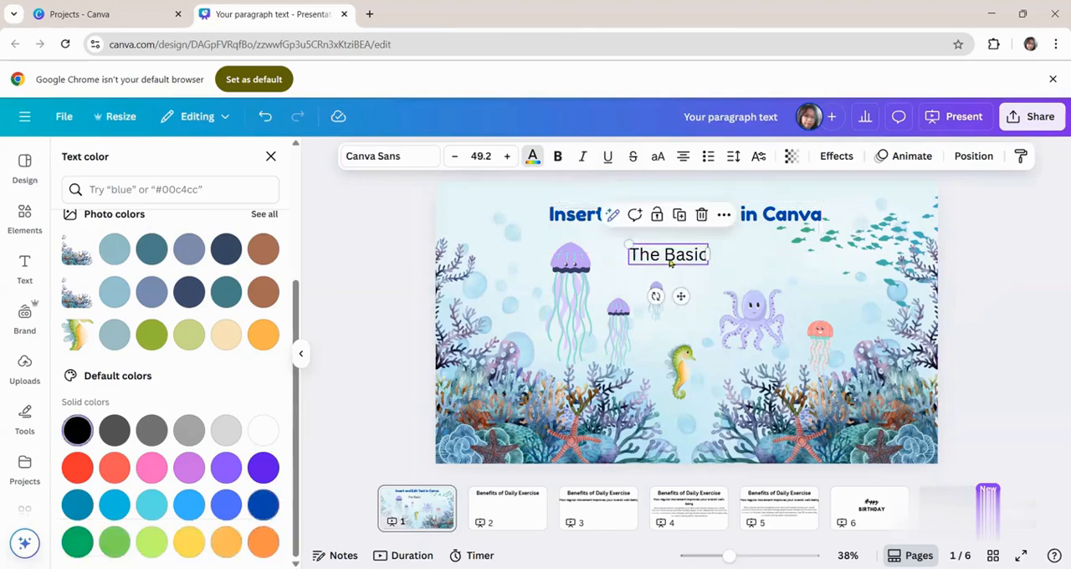
pyautogui.click(656, 257)
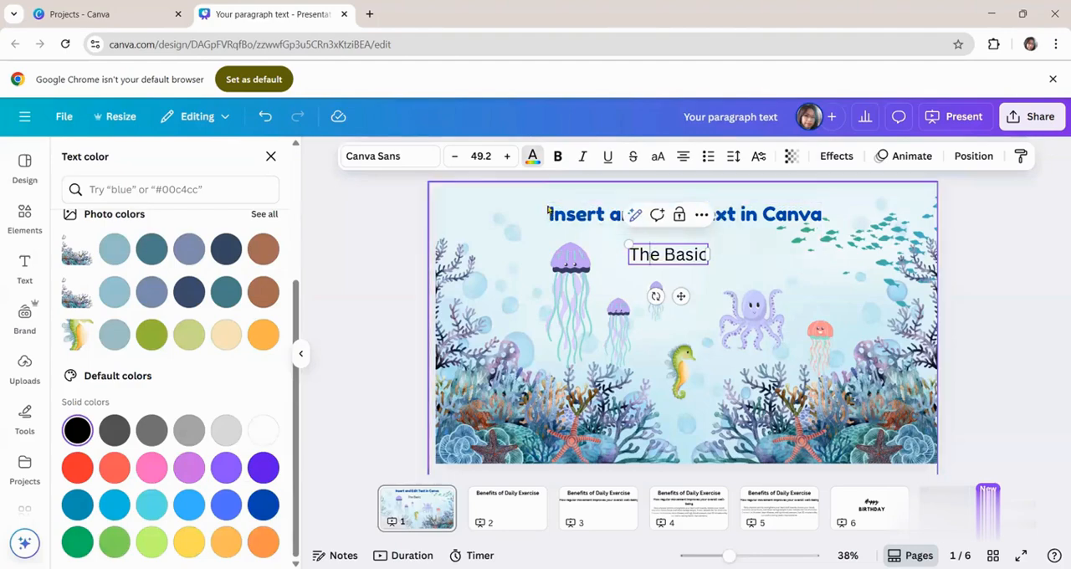
pyautogui.hotkey('ctrl', 'a')
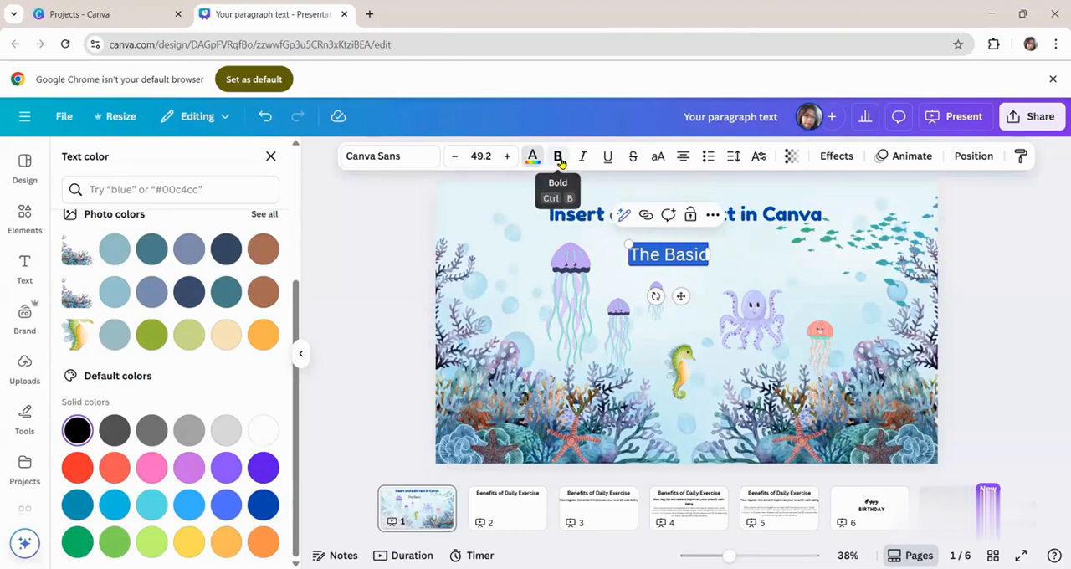
pyautogui.click(559, 156)
pyautogui.click(583, 156)
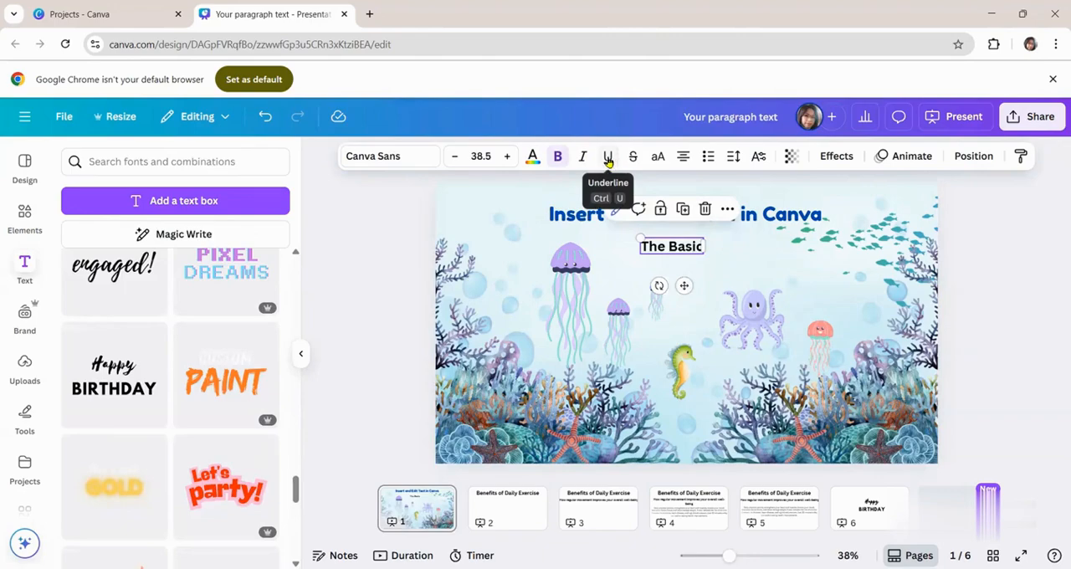
# - Try uppercase on "The Basic", undo it, and apply uppercase to the title instead
pyautogui.click(659, 158)
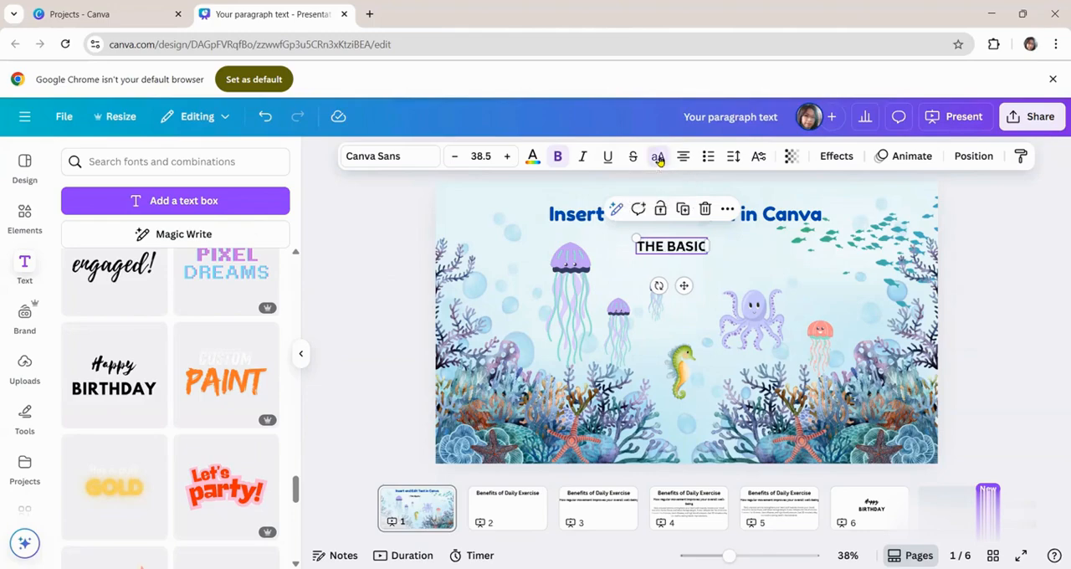
pyautogui.hotkey('ctrl', 'z')
pyautogui.click(656, 159)
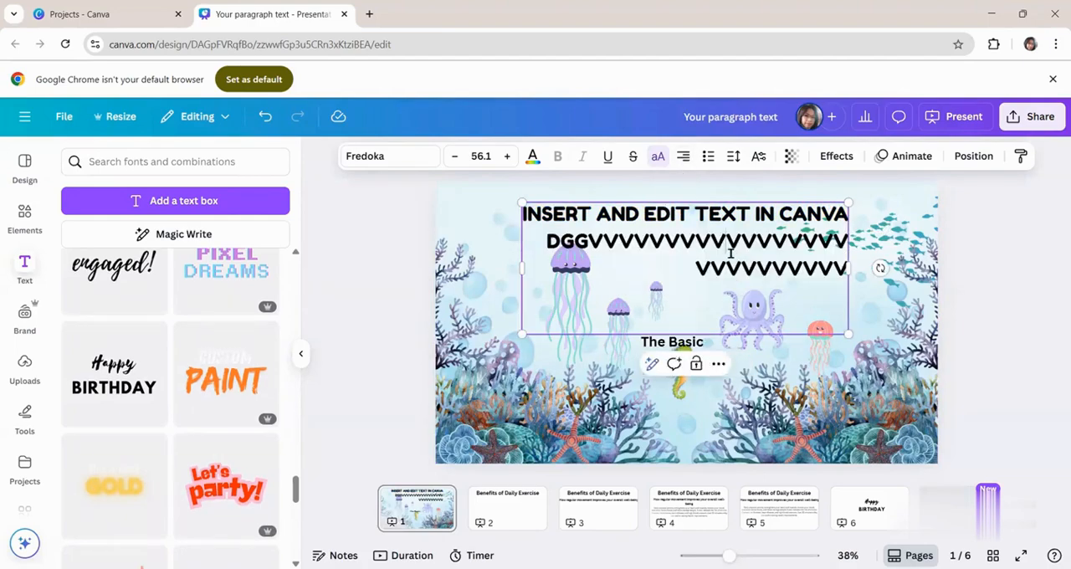
# - Select all of the title text box's content and cycle its alignment through justified to centered
pyautogui.hotkey('ctrl', 'a')
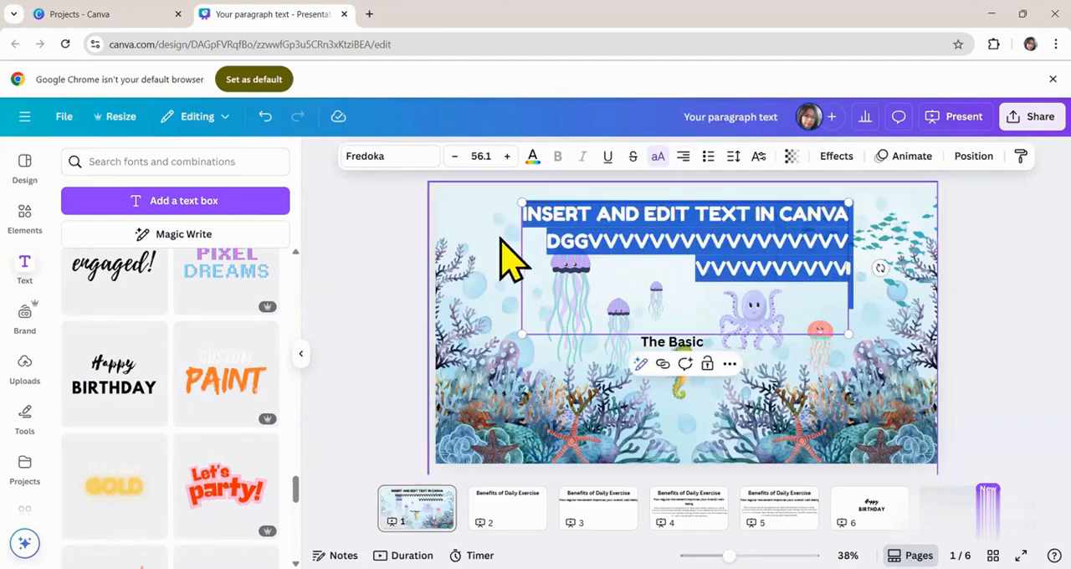
pyautogui.click(683, 157)
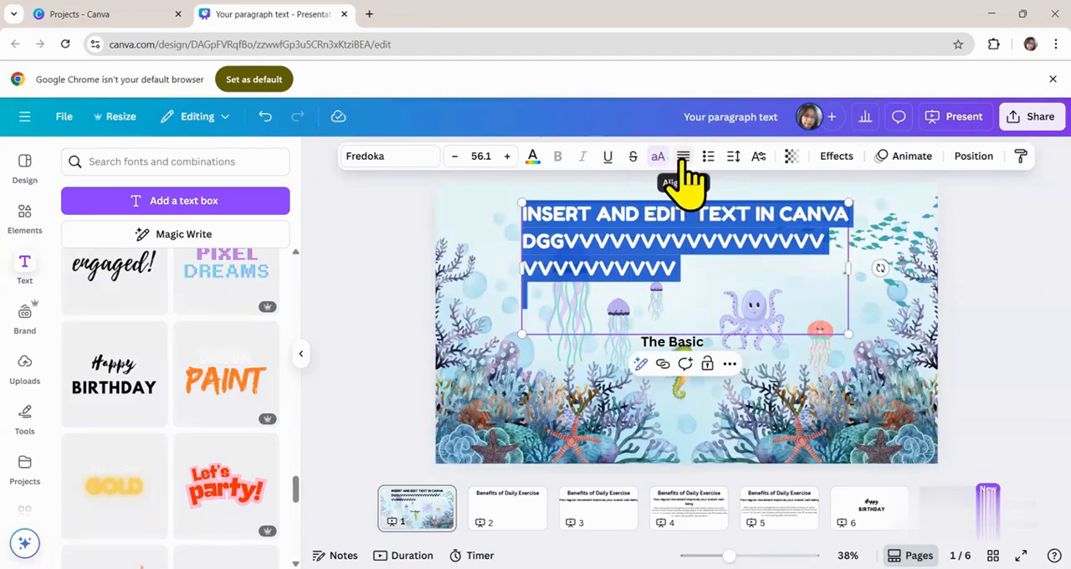
pyautogui.click(684, 159)
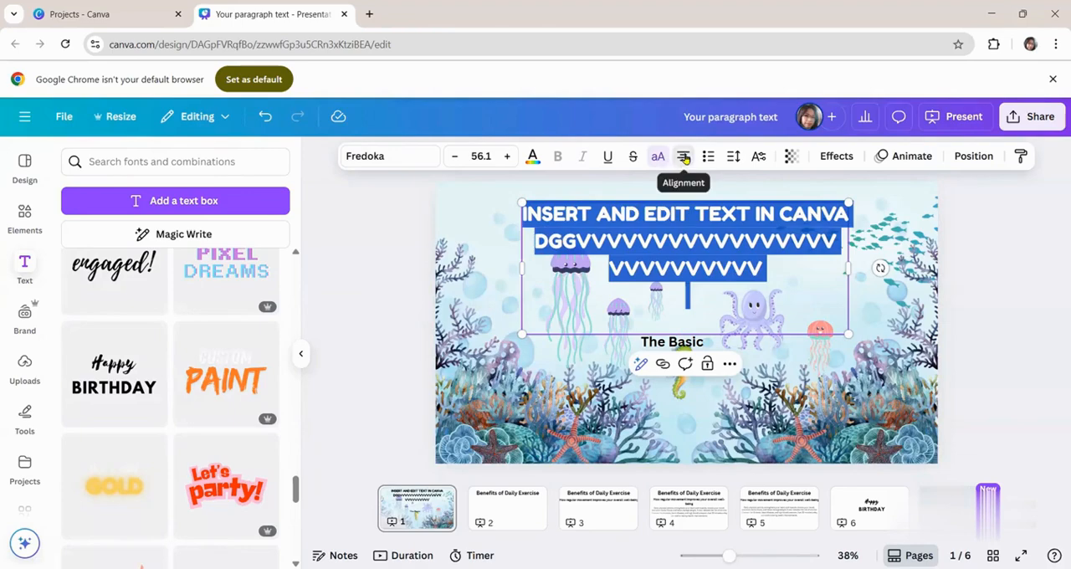
# - Delete the filler lines beneath "INSERT AND EDIT TEXT IN CANVA" in the title text box
pyautogui.moveTo(536, 241); pyautogui.dragTo(843, 279)
pyautogui.press('BackSpace')
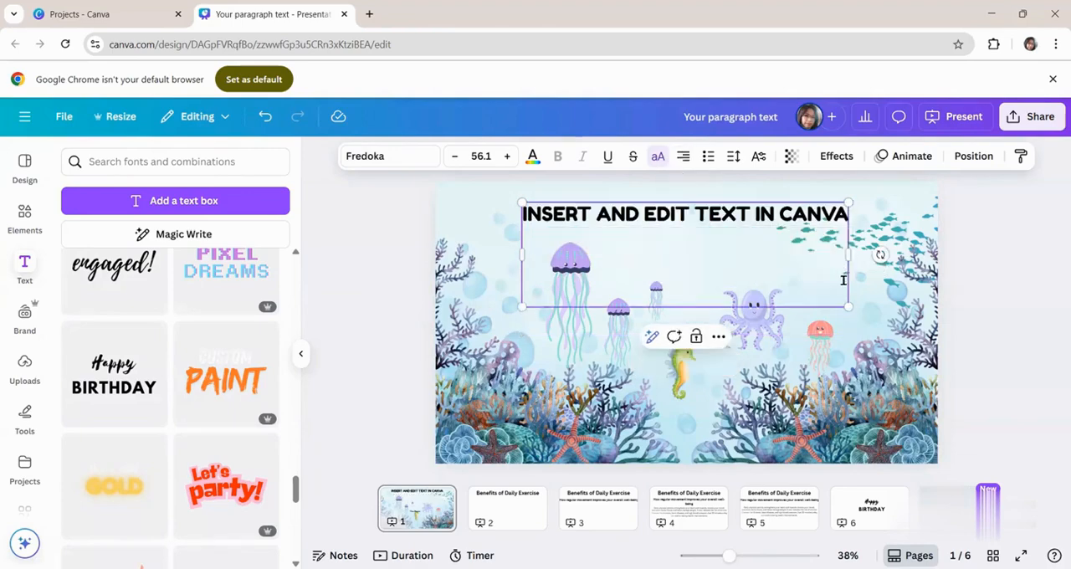
pyautogui.click(533, 287)
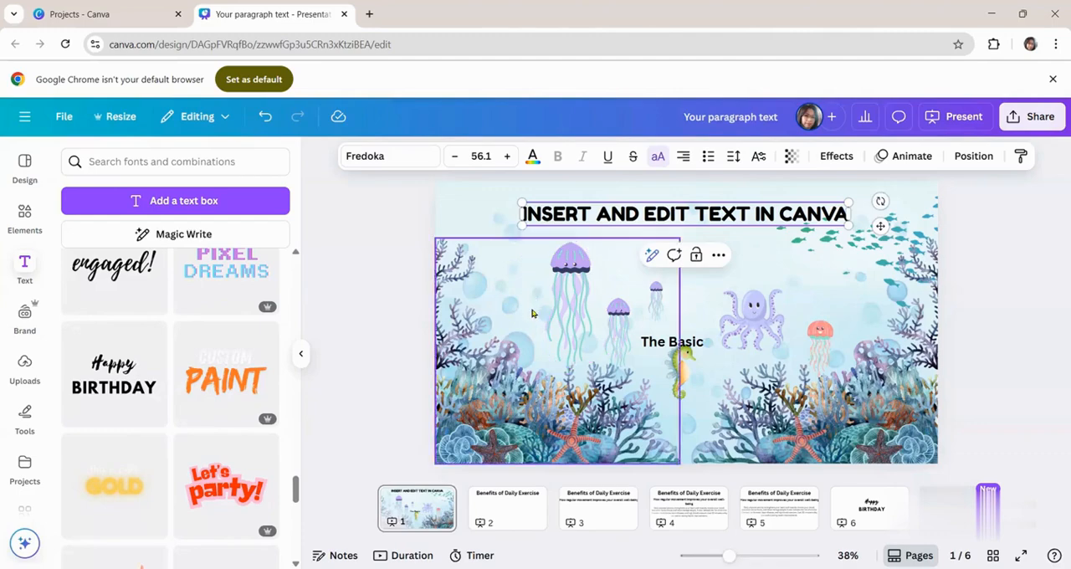
# - Add a bullet to the title and cycle the list style back to none
pyautogui.click(708, 156)
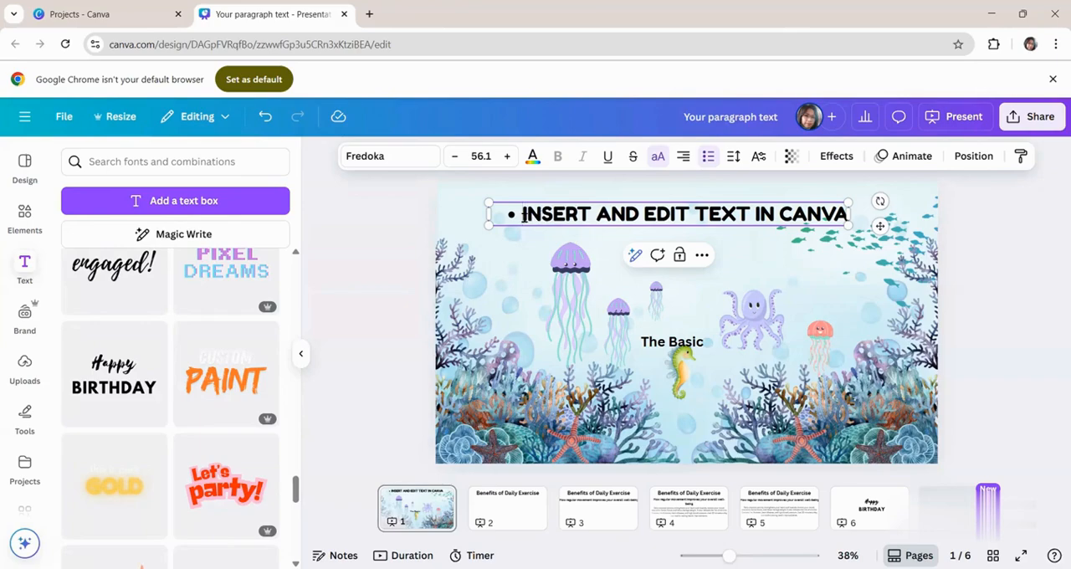
pyautogui.click(707, 159)
pyautogui.click(707, 159)
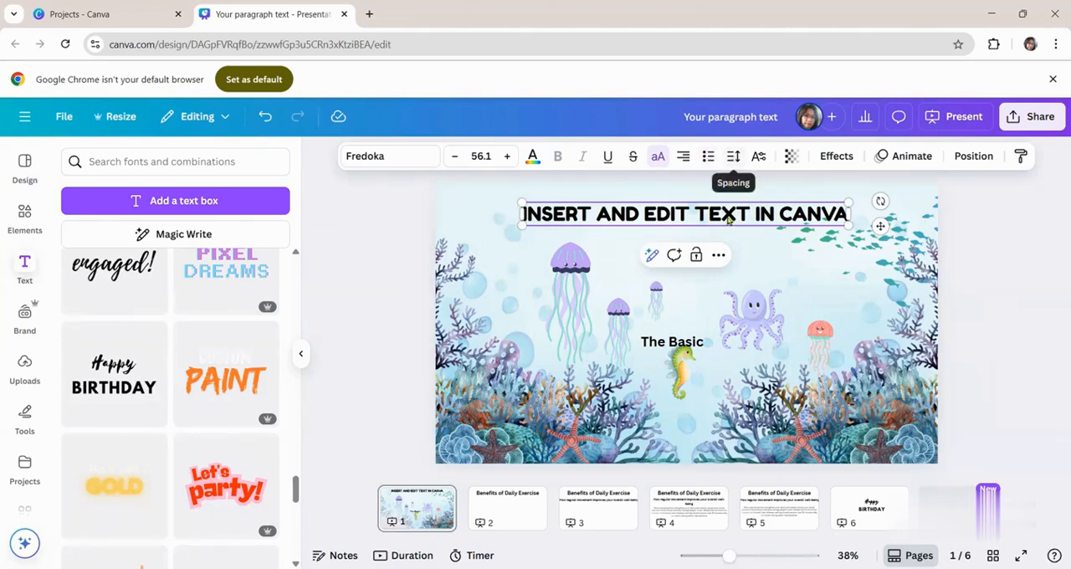
# - On page 4, set the body paragraph's letter spacing to -11 and tighten its line spacing to about 1.2
pyautogui.click(703, 508)
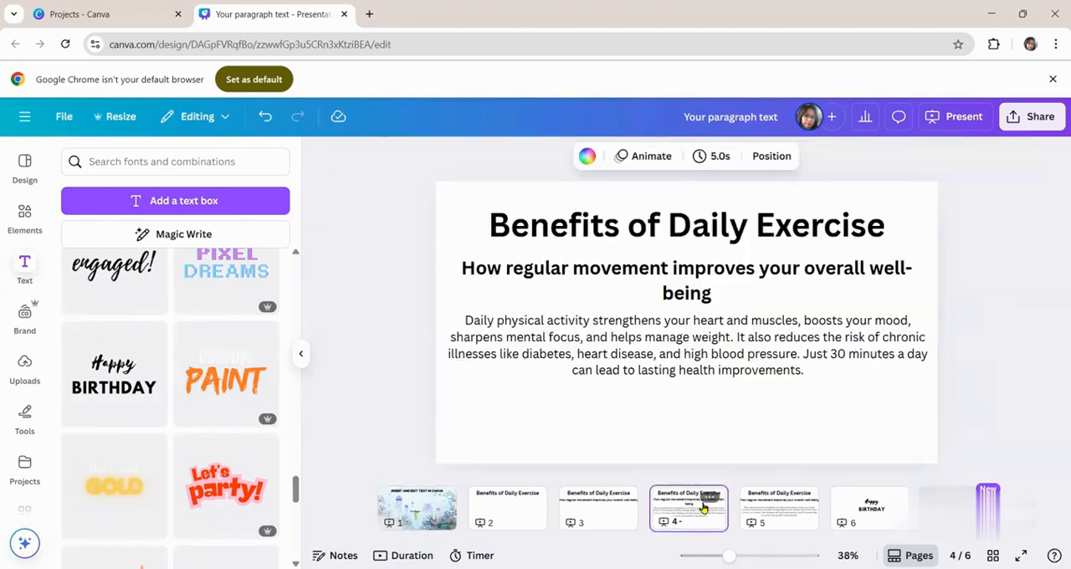
pyautogui.click(694, 375)
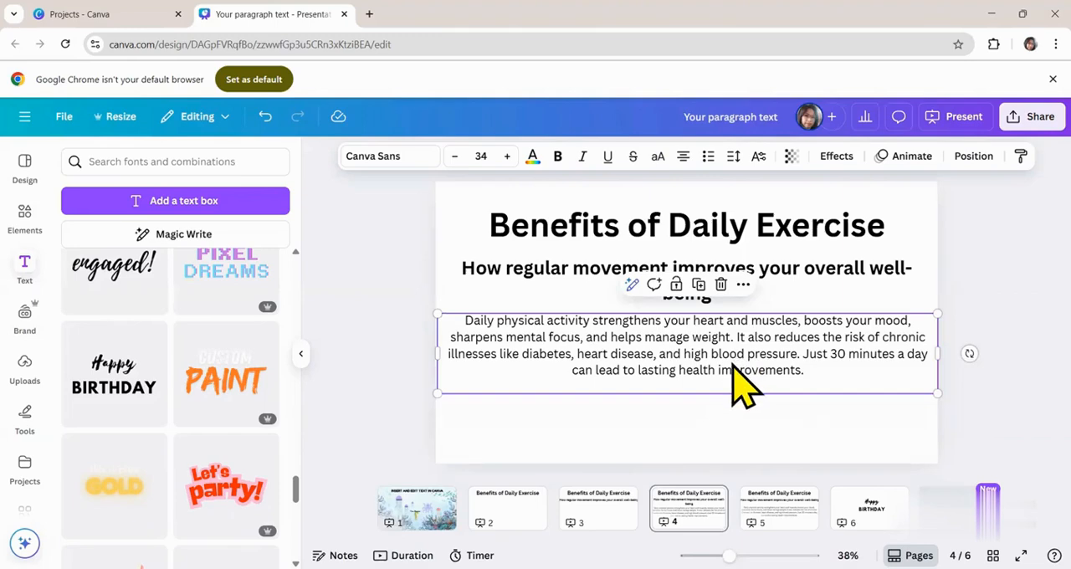
pyautogui.click(732, 156)
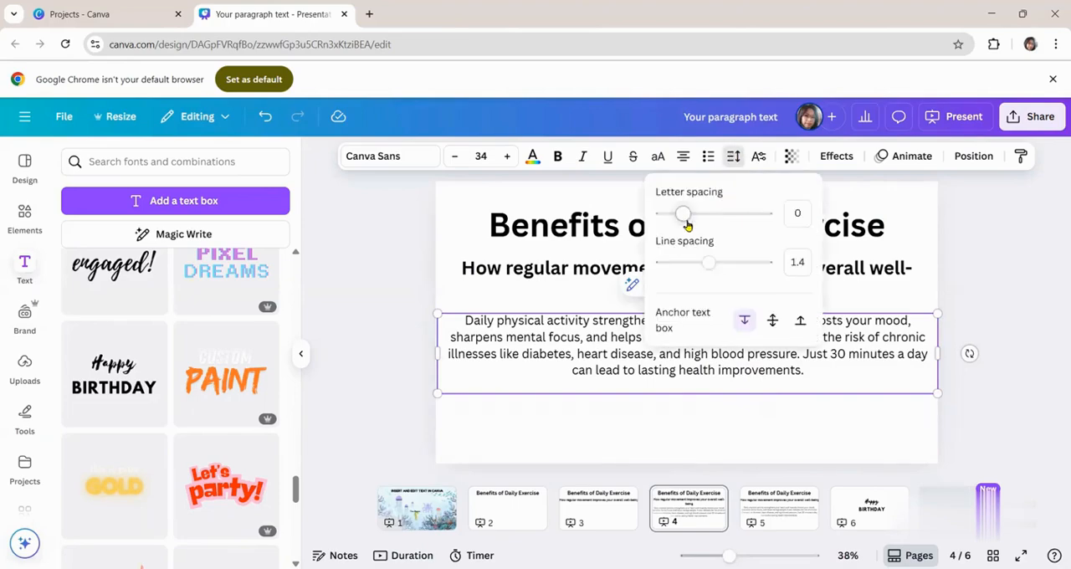
pyautogui.moveTo(685, 220)
pyautogui.mouseDown()
pyautogui.moveTo(696, 214)
pyautogui.moveTo(667, 218)
pyautogui.moveTo(682, 218)
pyautogui.mouseUp()
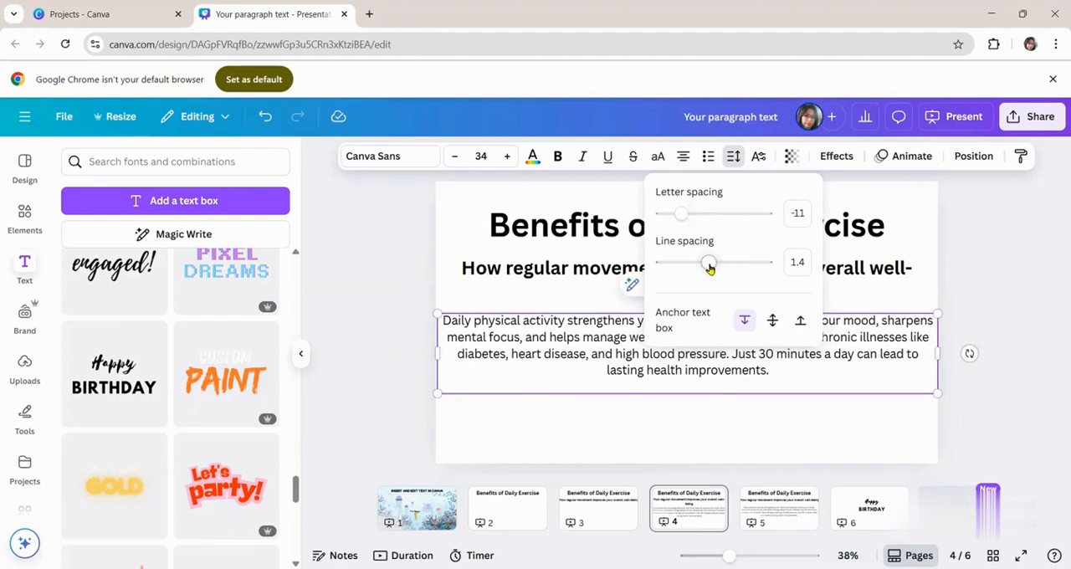
pyautogui.moveTo(711, 273)
pyautogui.mouseDown()
pyautogui.moveTo(732, 272)
pyautogui.moveTo(698, 276)
pyautogui.mouseUp()
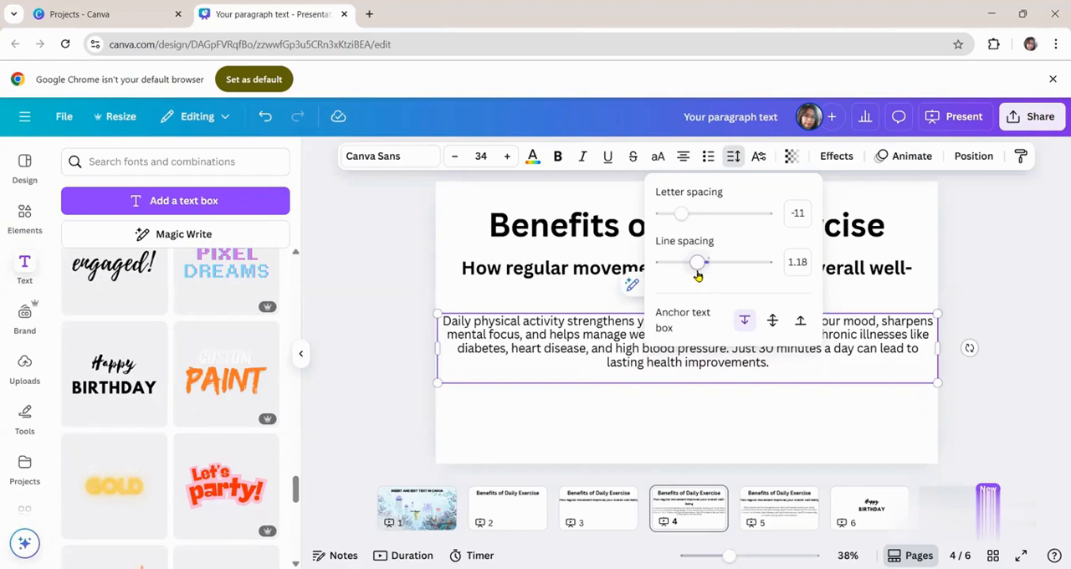
# - Try the superscript text position on the whole body paragraph and undo it
pyautogui.click(758, 156)
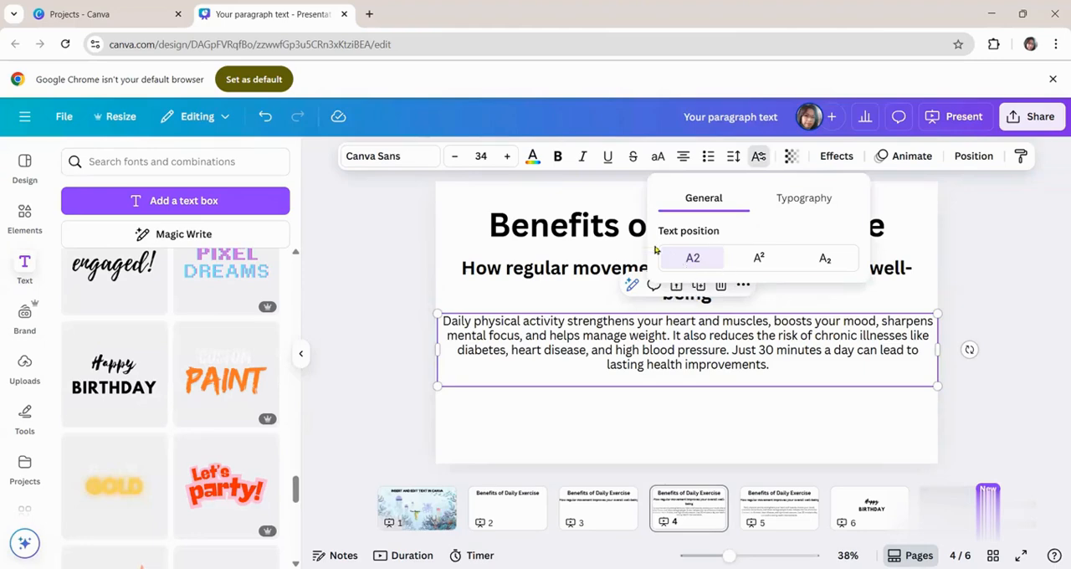
pyautogui.click(765, 259)
pyautogui.hotkey('ctrl', 'z')
# - Add a text box reading "x2" below the body paragraph, try superscript on the 2 and settle on subscript
pyautogui.click(186, 205)
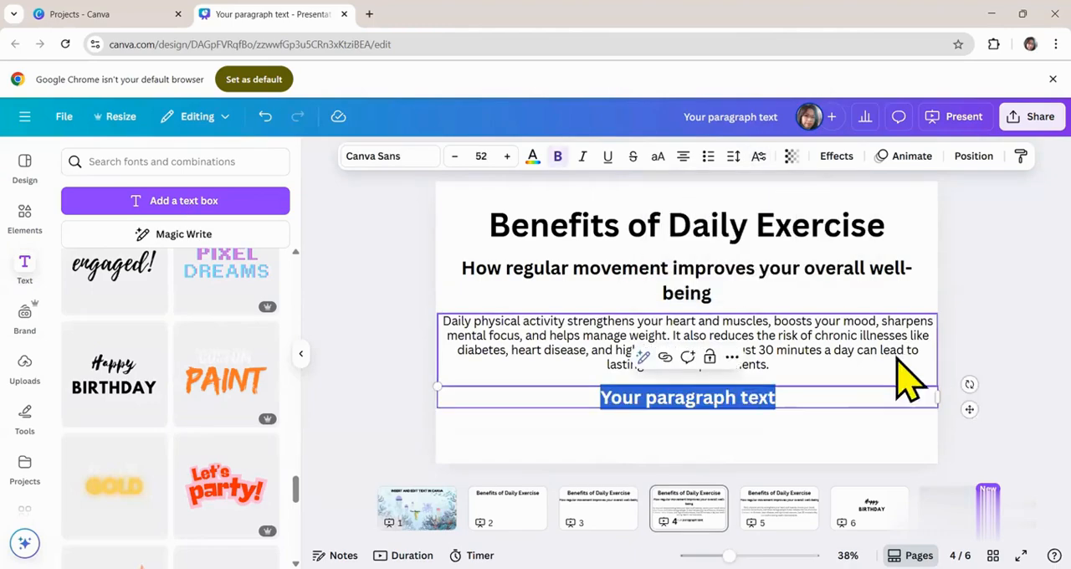
pyautogui.write('x2')
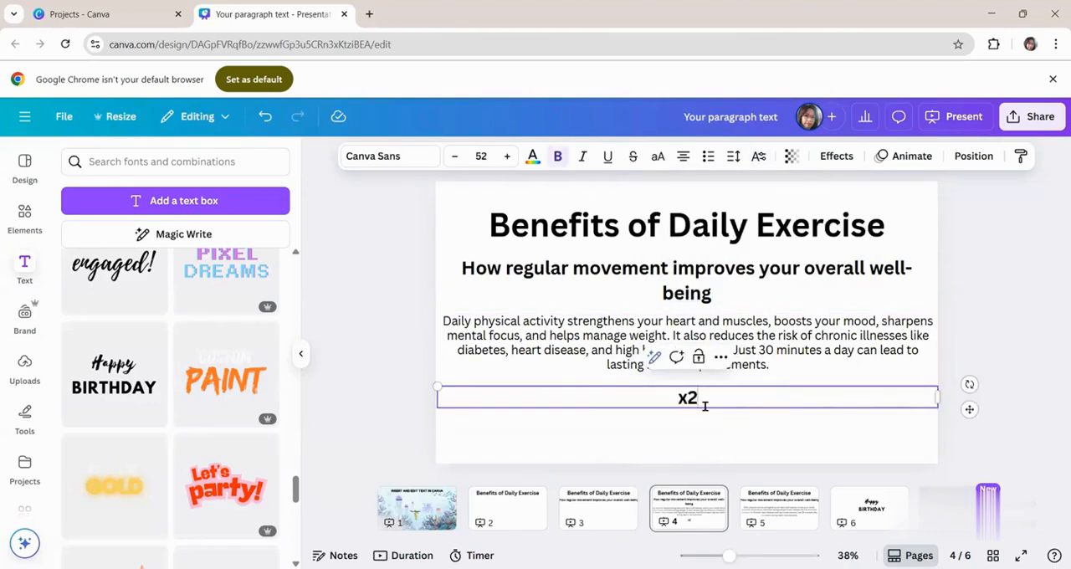
pyautogui.click(758, 155)
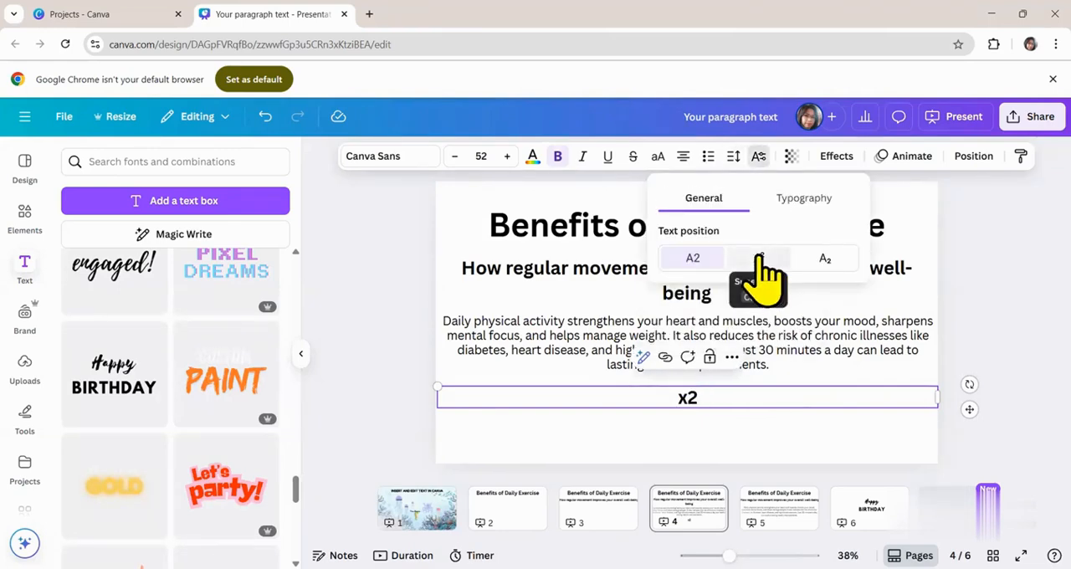
pyautogui.click(759, 259)
pyautogui.click(835, 258)
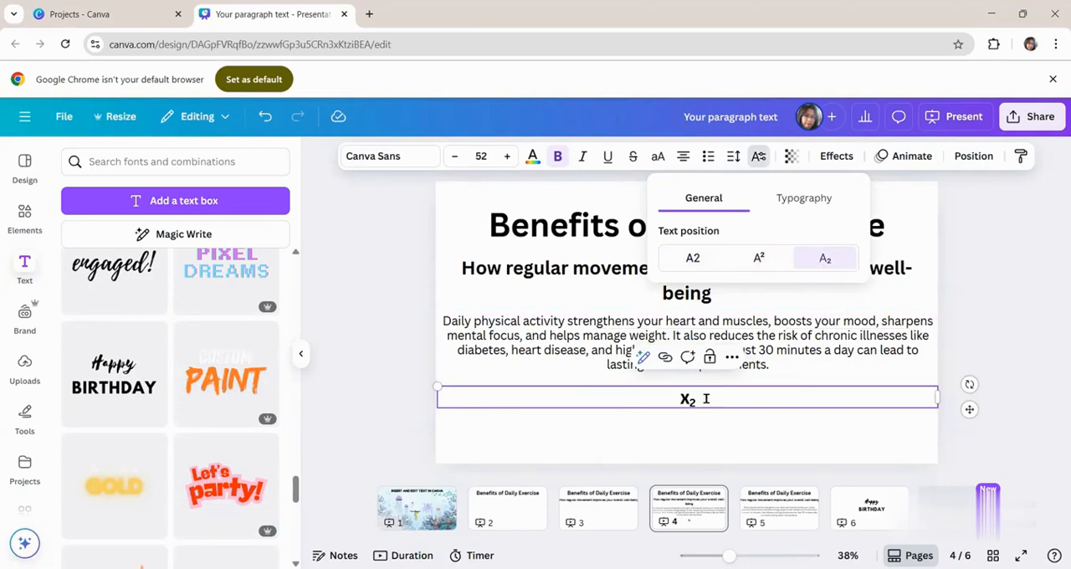
# - Open the transparency setting of the "x2" text and go to the "Happy BIRTHDAY" text on page 6
pyautogui.click(790, 156)
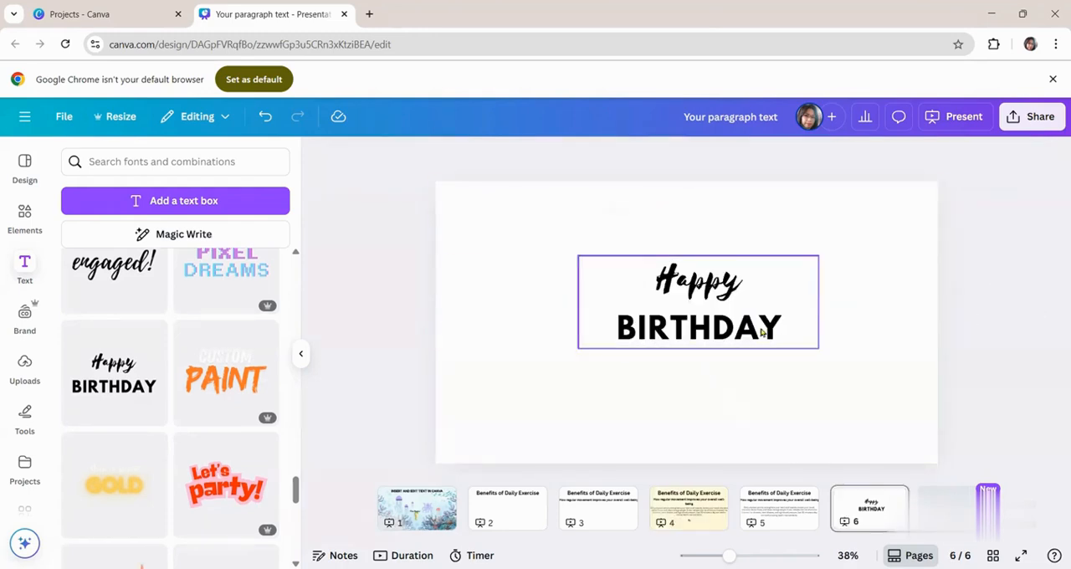
pyautogui.click(760, 332)
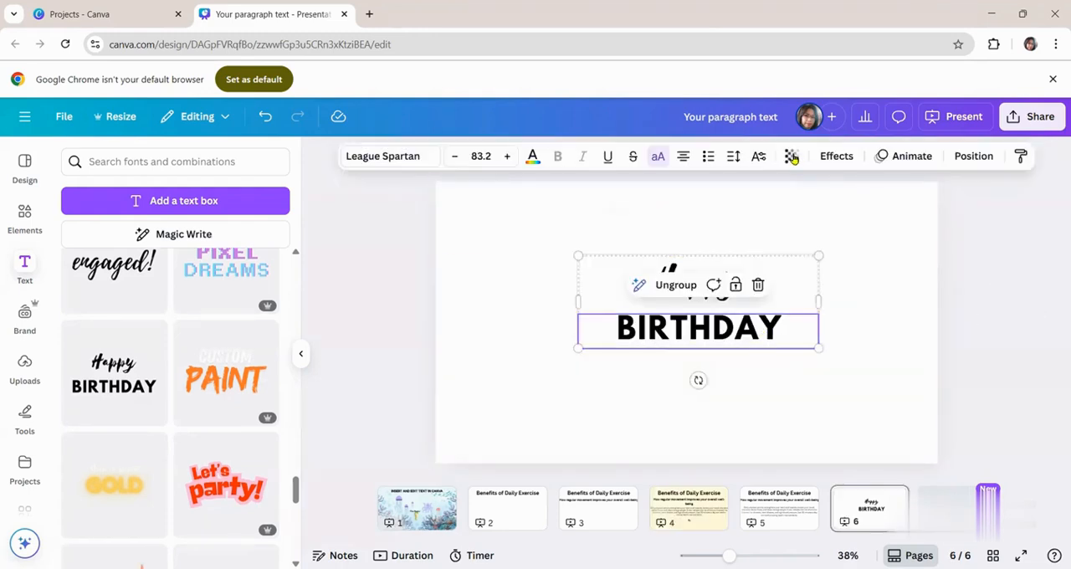
pyautogui.click(1003, 355)
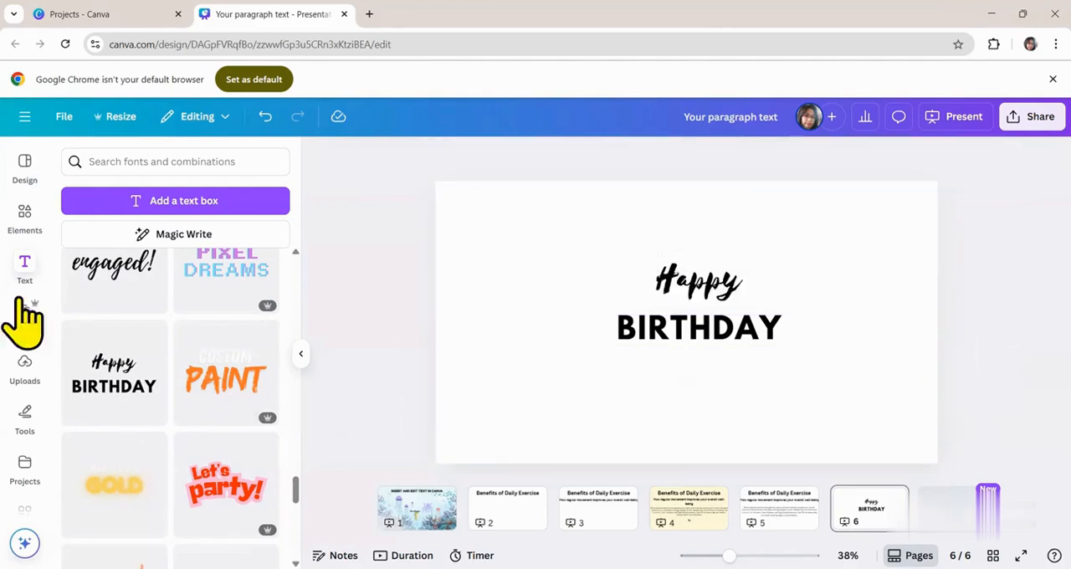
# - Search the elements for "happy birthday background" and place the gold-and-white balloon photo with a round podium behind "Happy BIRTHDAY", filling page 6
pyautogui.click(25, 219)
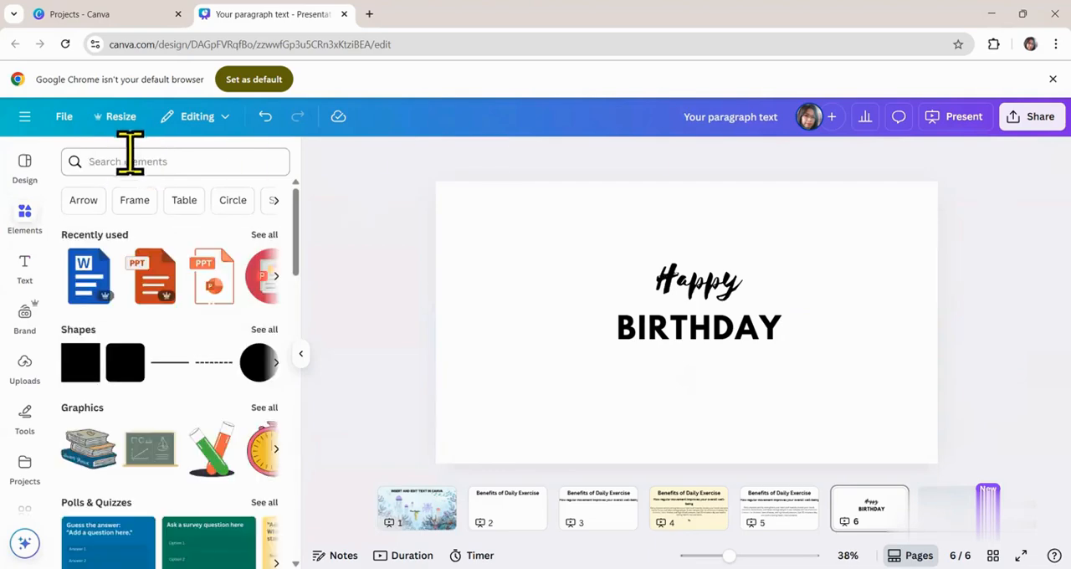
pyautogui.click(130, 159)
pyautogui.write('happy birthday background')
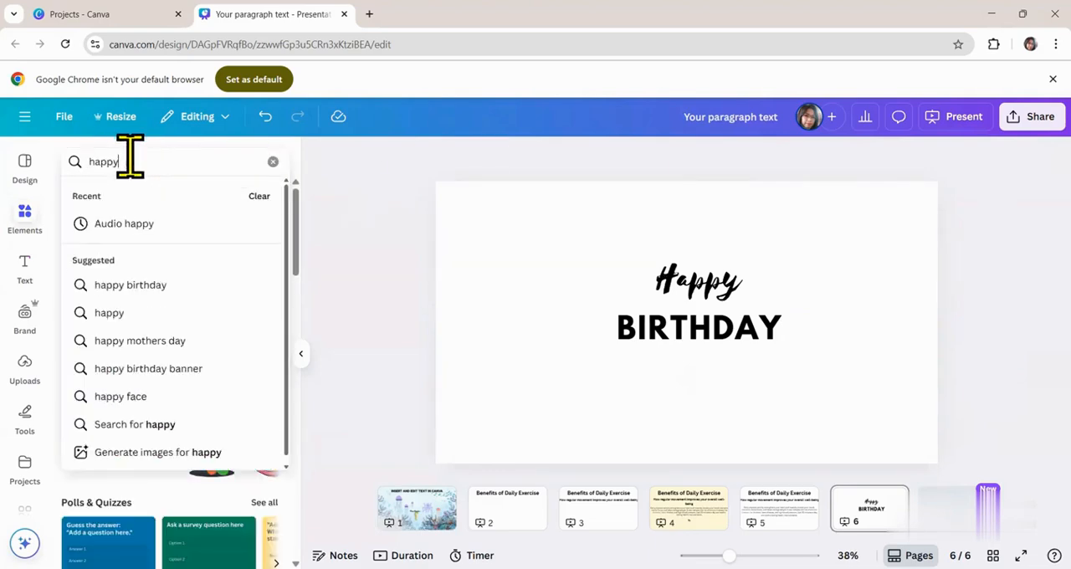
pyautogui.press('Return')
pyautogui.scroll(-2, 149, 444)
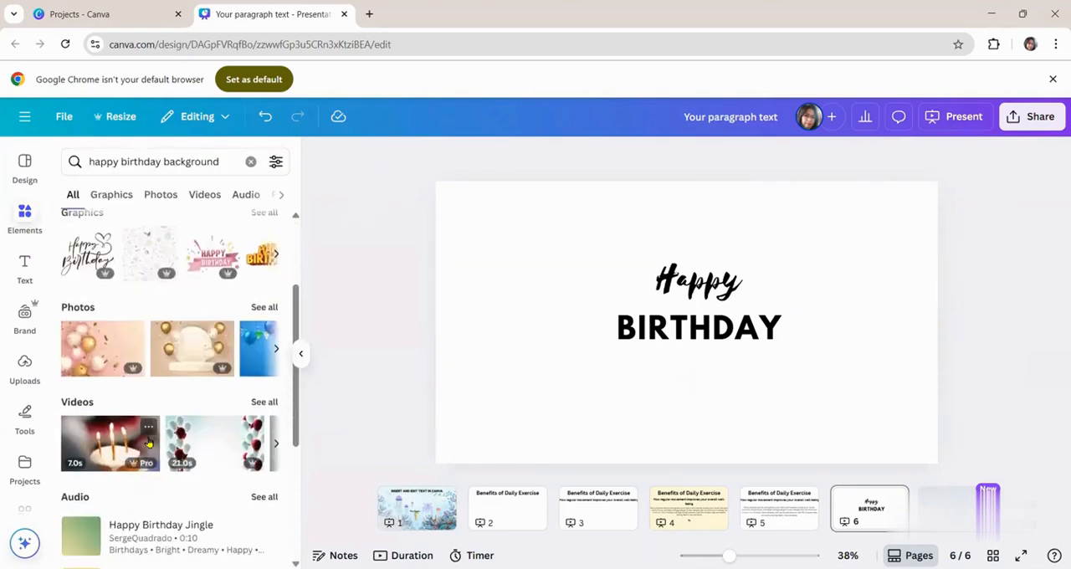
pyautogui.click(192, 362)
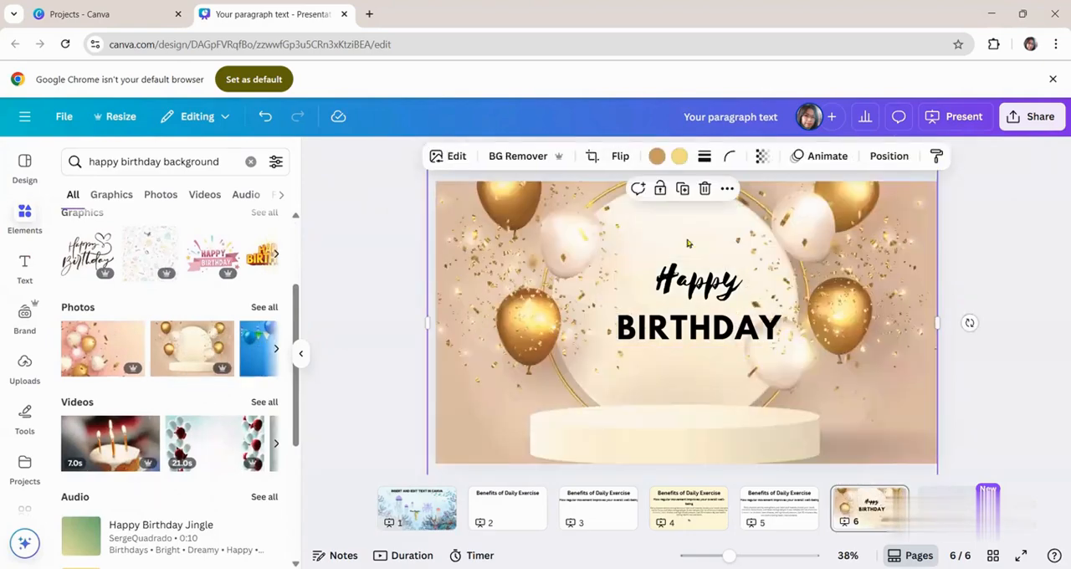
pyautogui.moveTo(924, 286); pyautogui.dragTo(927, 286)
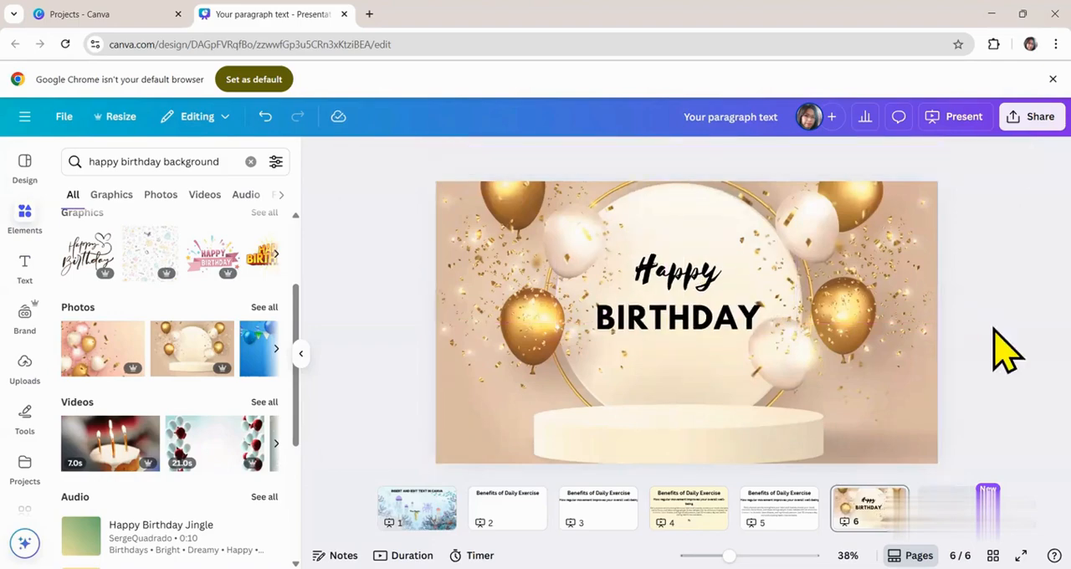
# - Make only the word "BIRTHDAY" on page 6 semi-transparent by lowering its transparency value to roughly half
pyautogui.click(665, 316)
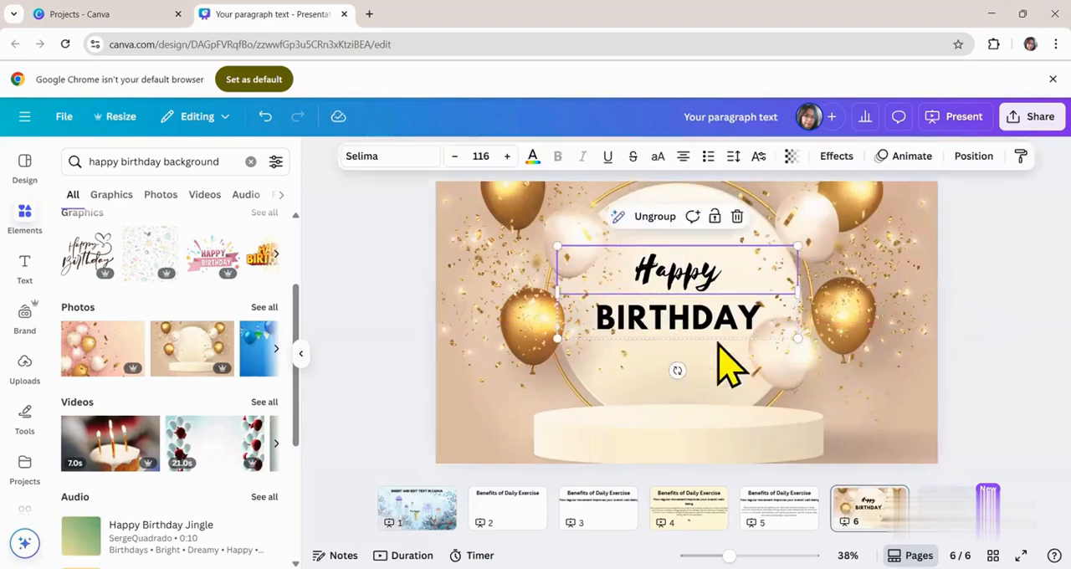
pyautogui.click(992, 294)
pyautogui.click(714, 336)
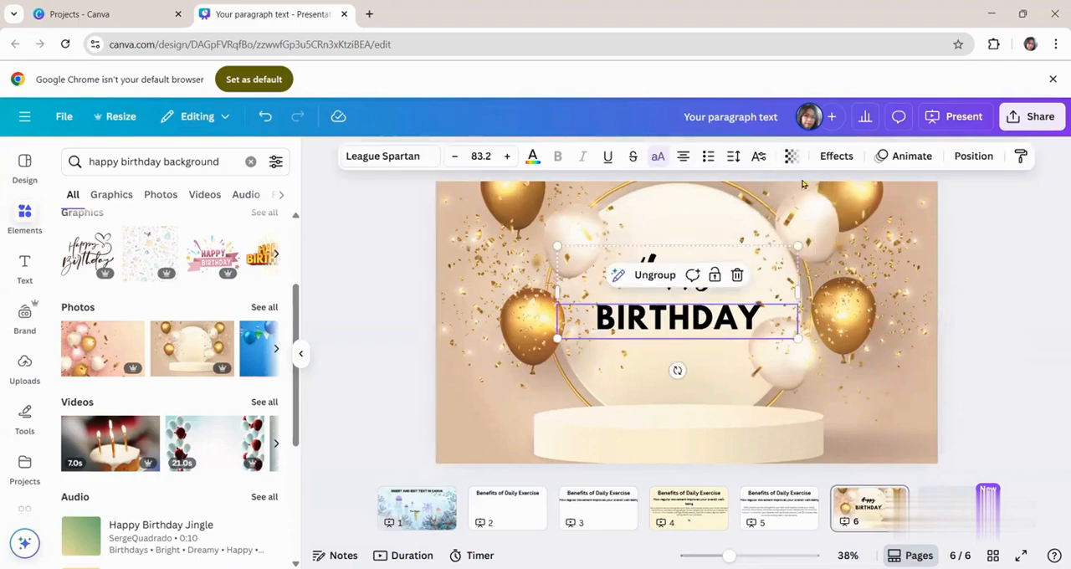
pyautogui.click(791, 155)
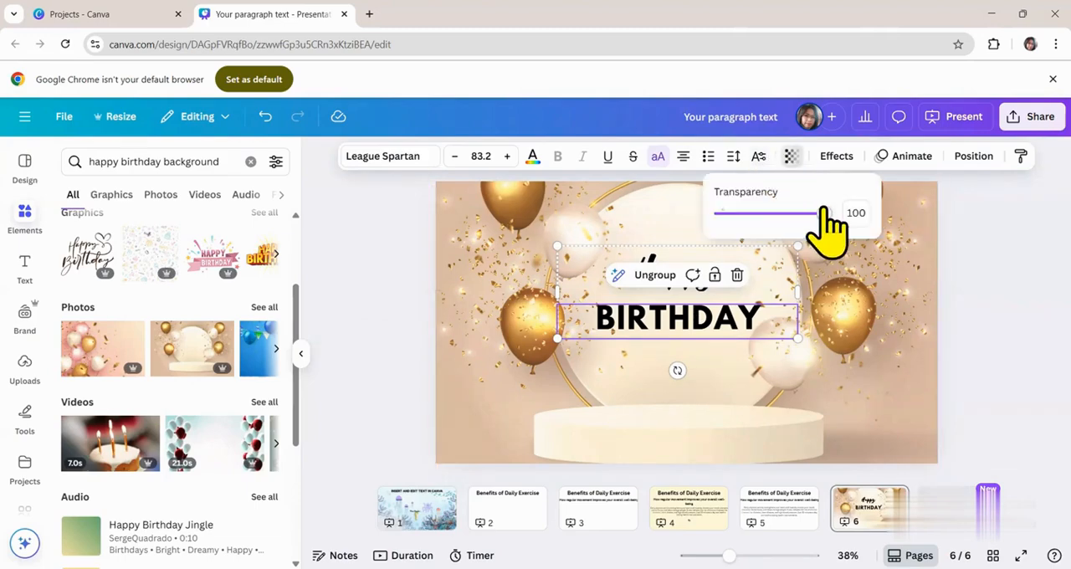
pyautogui.moveTo(823, 215); pyautogui.dragTo(764, 216)
pyautogui.click(1004, 253)
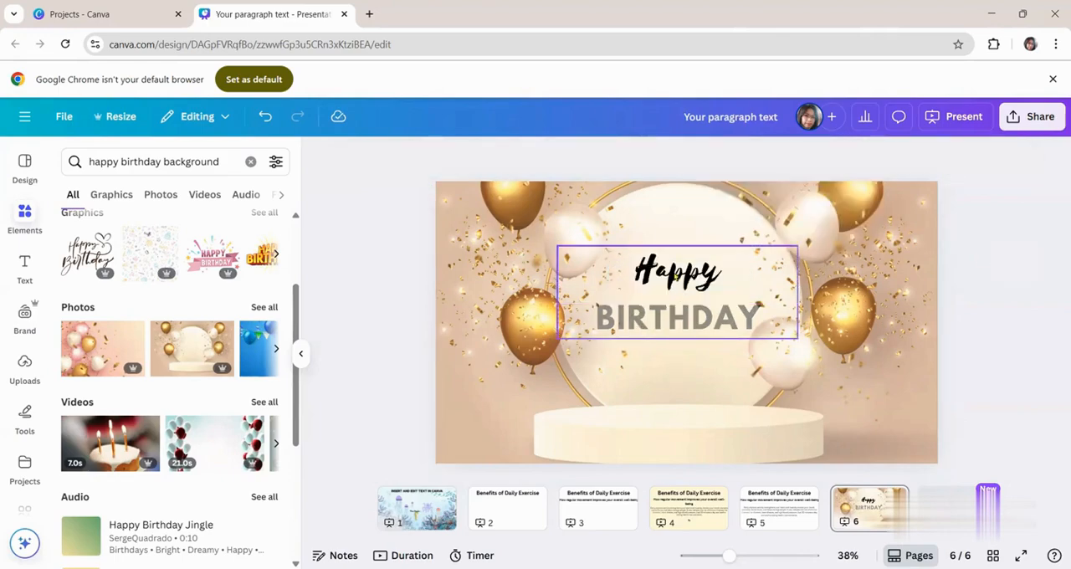
# - Lower the transparency value of the word "Happy" to roughly match the faded "BIRTHDAY" below it
pyautogui.click(675, 275)
pyautogui.doubleClick(675, 274)
pyautogui.click(791, 158)
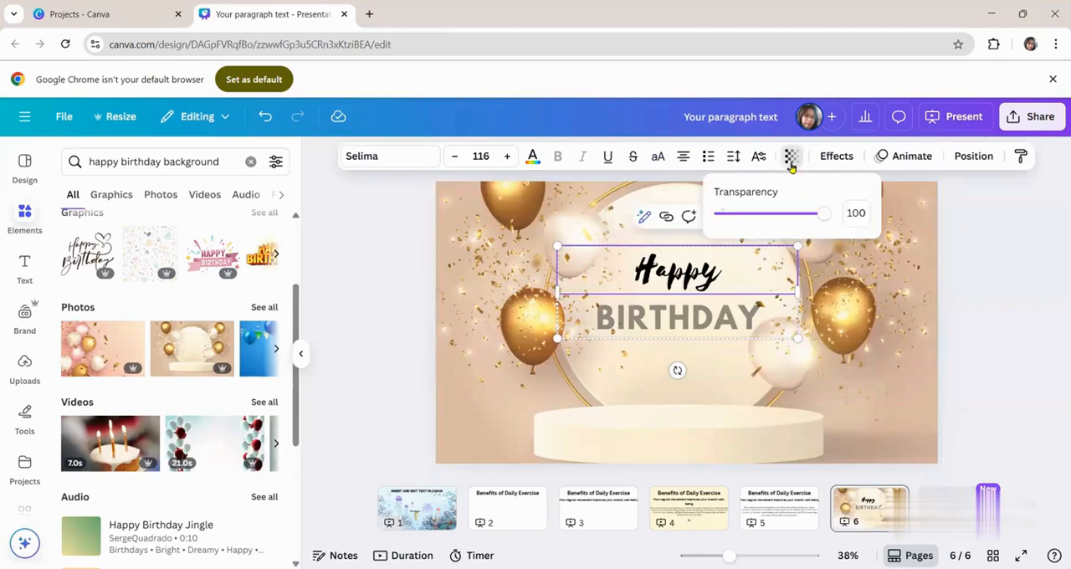
pyautogui.moveTo(821, 216); pyautogui.dragTo(756, 214)
pyautogui.click(794, 365)
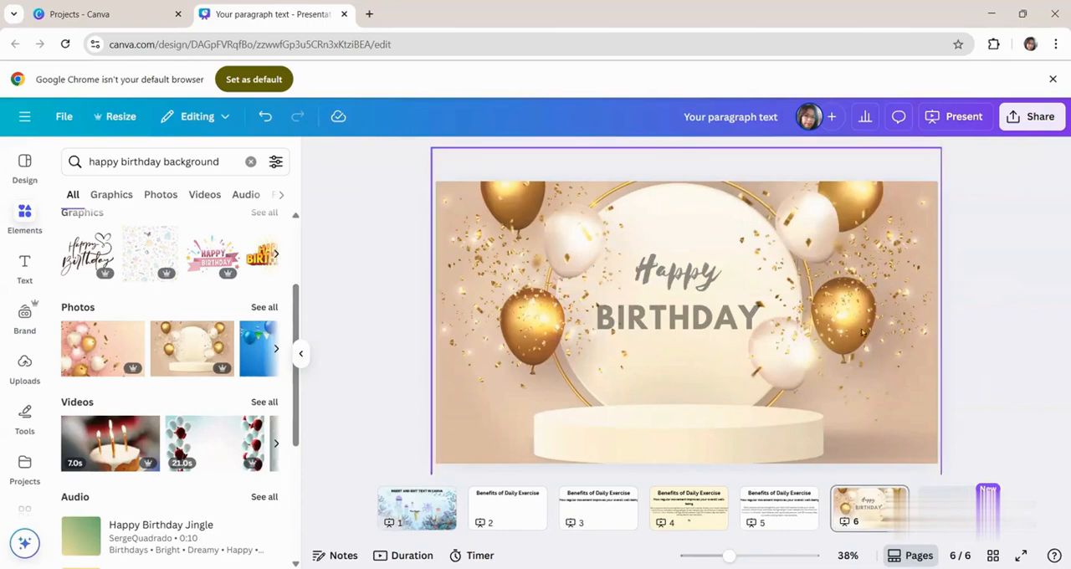
# - Open the text effects for "BIRTHDAY" and try the Shadow and Lift styles on it
pyautogui.doubleClick(715, 318)
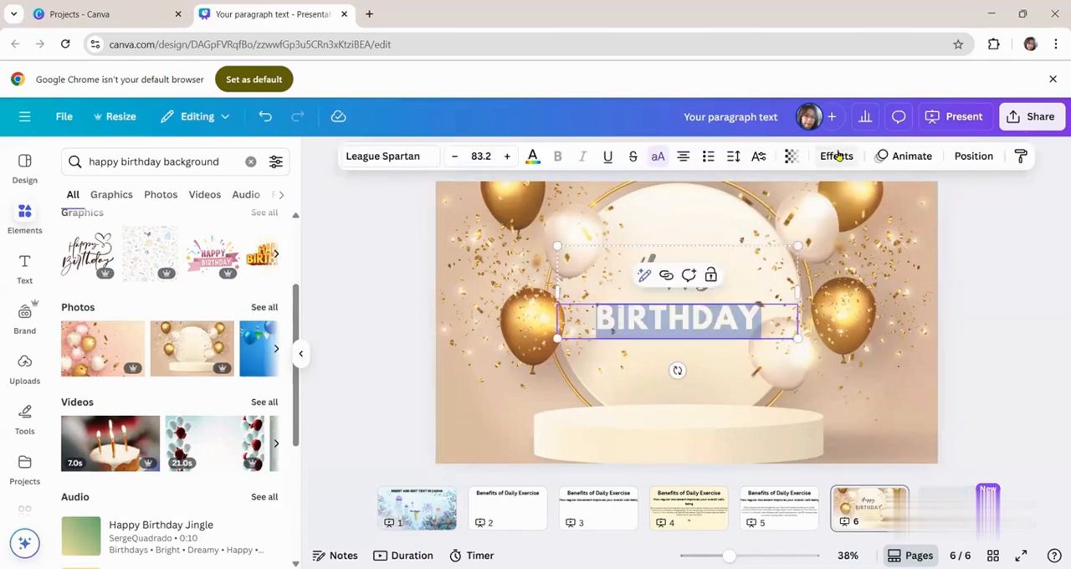
pyautogui.click(838, 155)
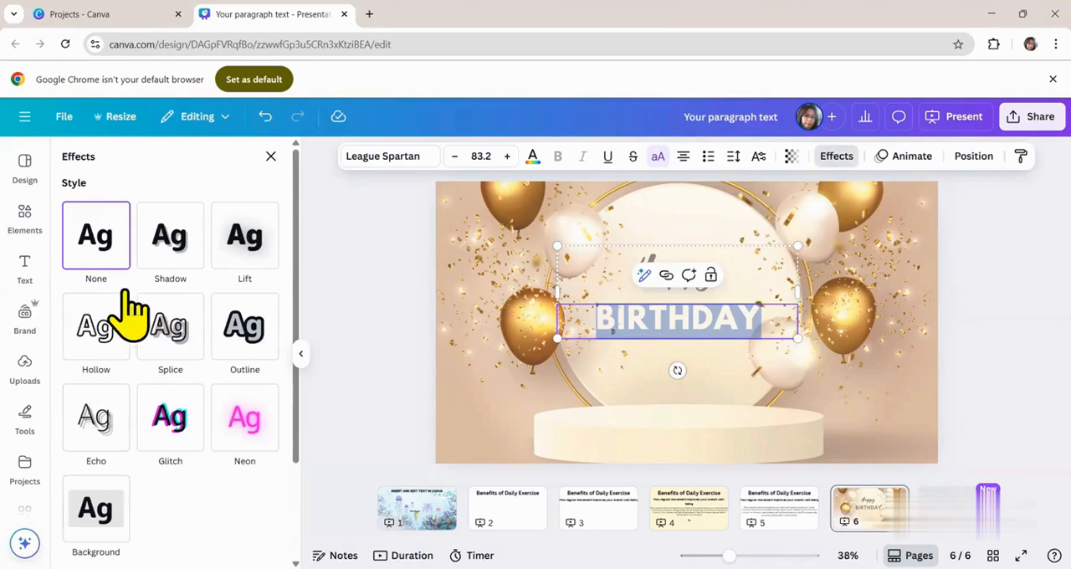
pyautogui.click(171, 241)
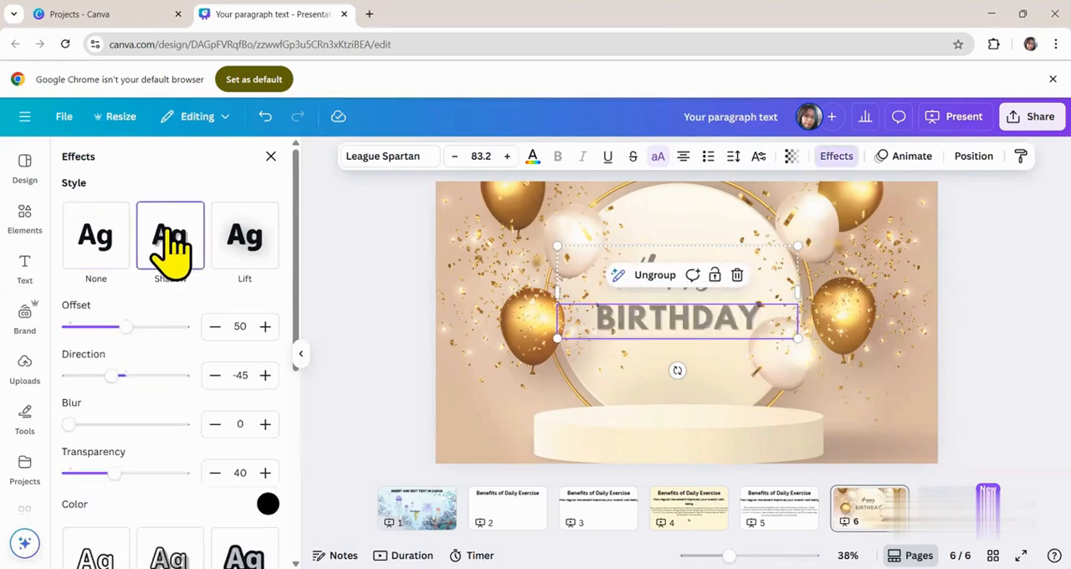
pyautogui.click(262, 260)
pyautogui.scroll(-1, 227, 431)
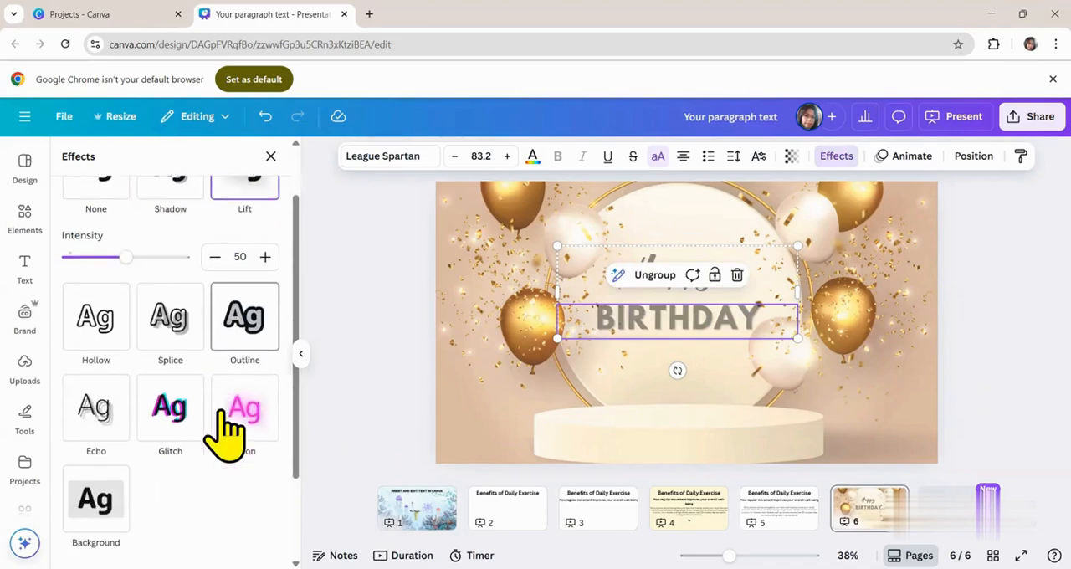
# - Try the Outline effect on "BIRTHDAY" in black and in salmon pink, with thickness 47
pyautogui.click(243, 311)
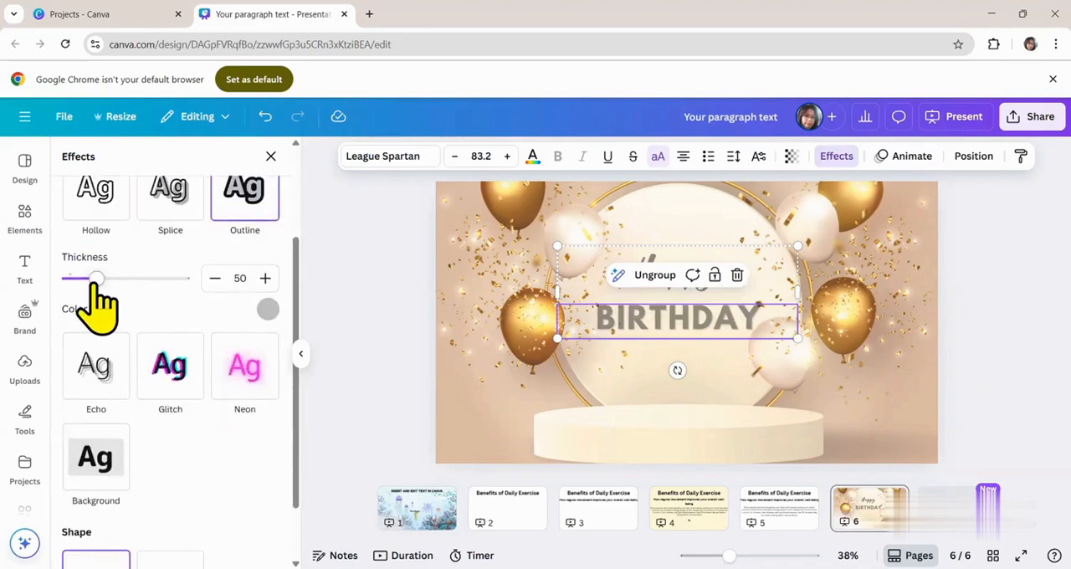
pyautogui.moveTo(97, 279)
pyautogui.mouseDown()
pyautogui.moveTo(150, 278)
pyautogui.moveTo(89, 279)
pyautogui.moveTo(101, 279)
pyautogui.moveTo(92, 293)
pyautogui.mouseUp()
pyautogui.click(267, 308)
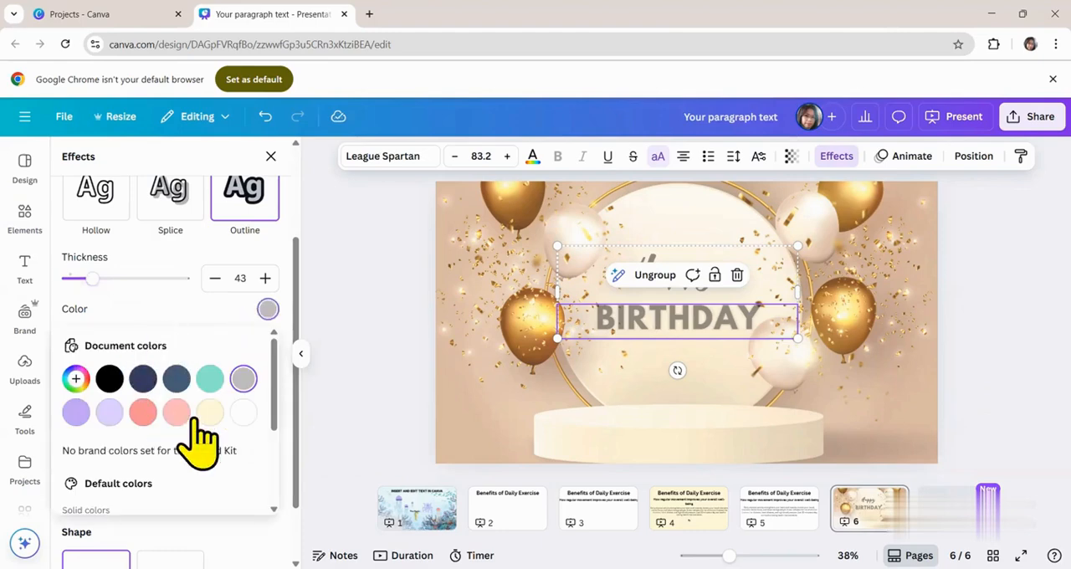
pyautogui.click(110, 387)
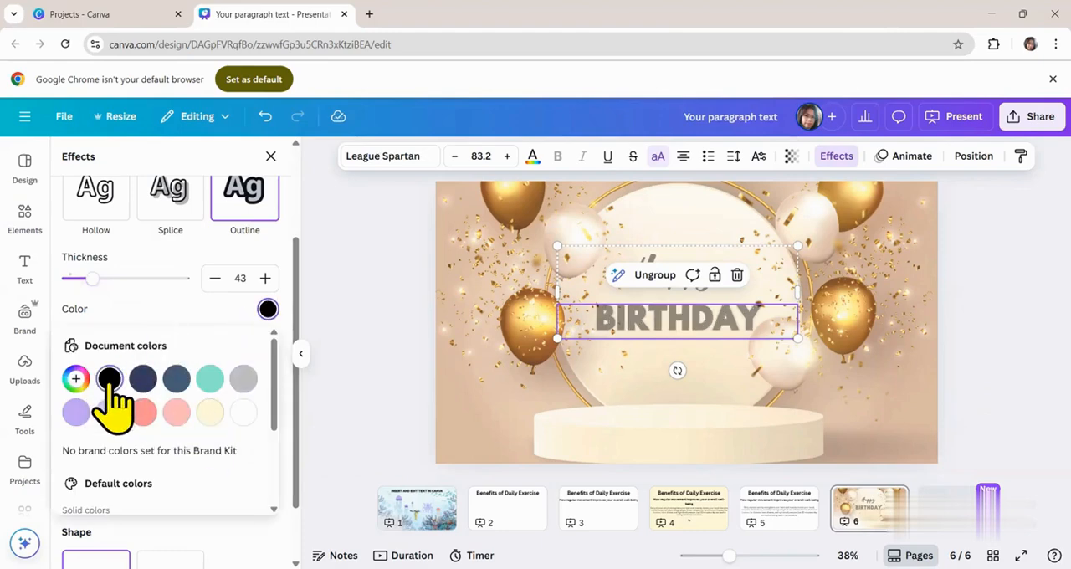
pyautogui.click(151, 413)
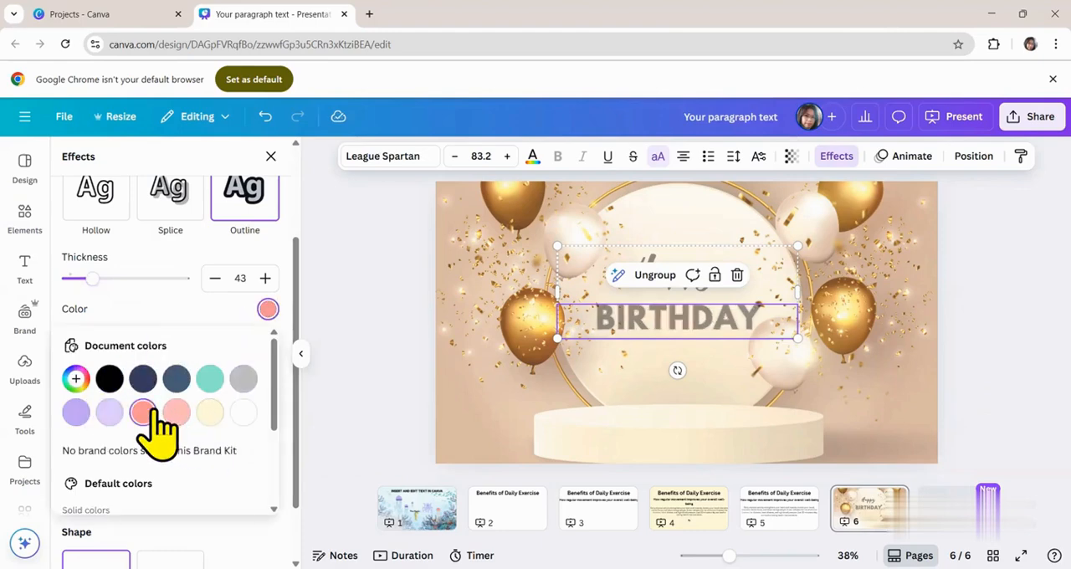
pyautogui.moveTo(62, 287); pyautogui.dragTo(94, 295)
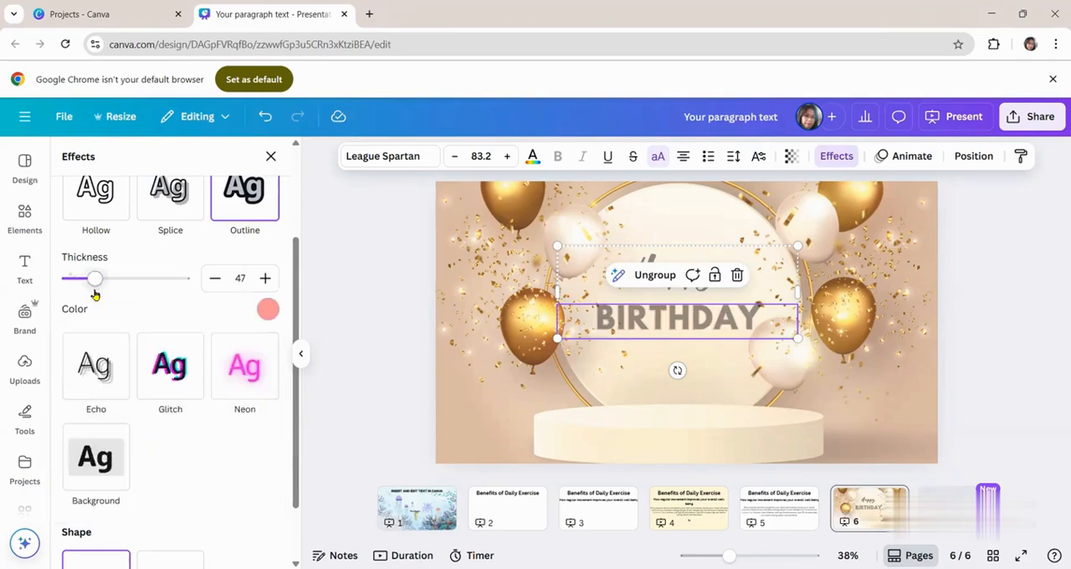
# - Apply the Splice effect to "BIRTHDAY", try the Curve shape and set the shape back to None
pyautogui.scroll(-2, 193, 392)
pyautogui.scroll(3, 196, 390)
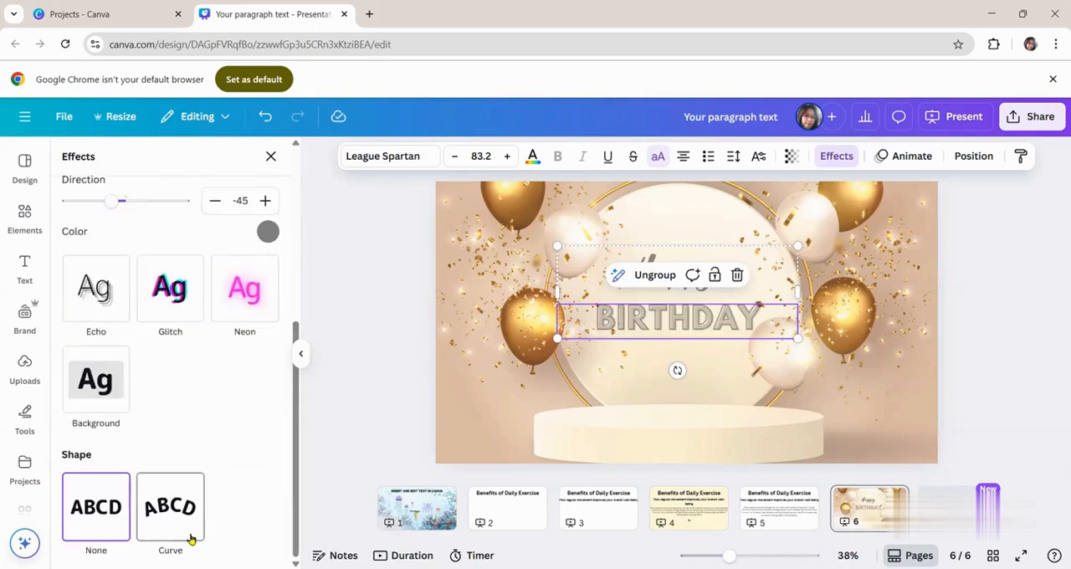
pyautogui.click(165, 509)
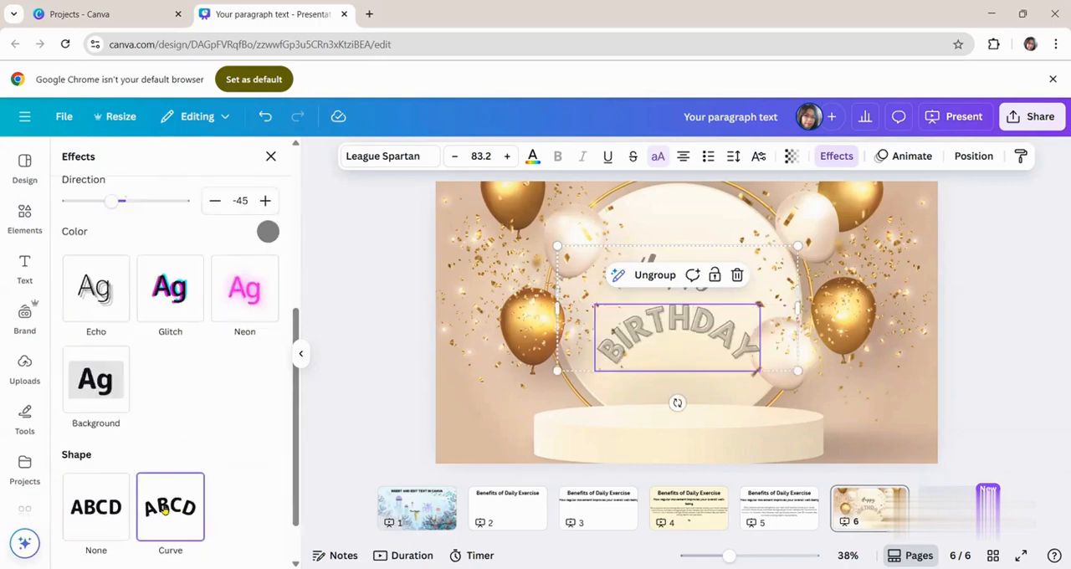
pyautogui.click(96, 510)
pyautogui.click(270, 157)
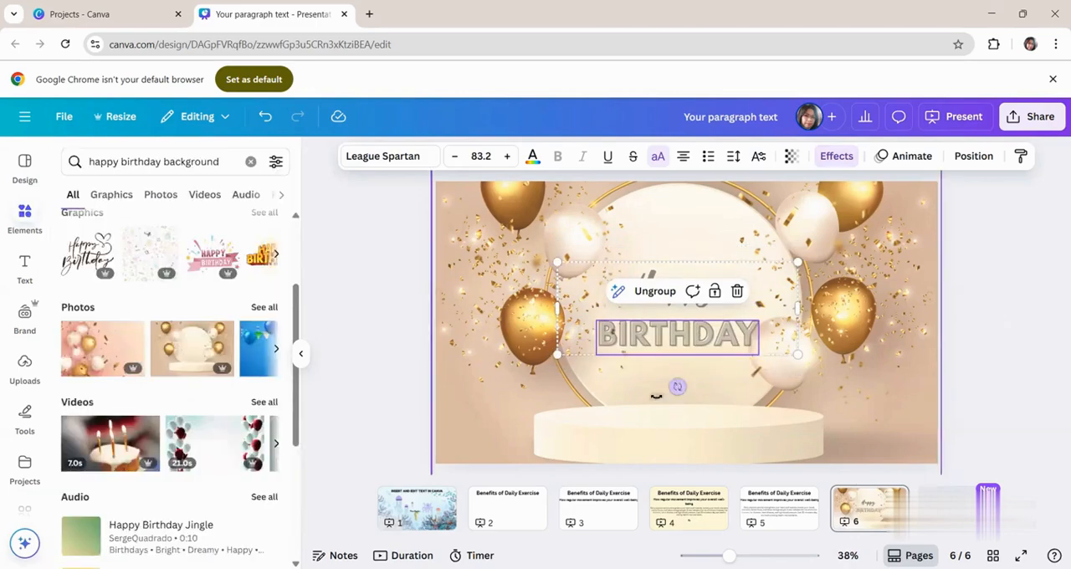
# - Animate "BIRTHDAY" with the Burst animation on enter and look through the other available text and general animations
pyautogui.click(907, 156)
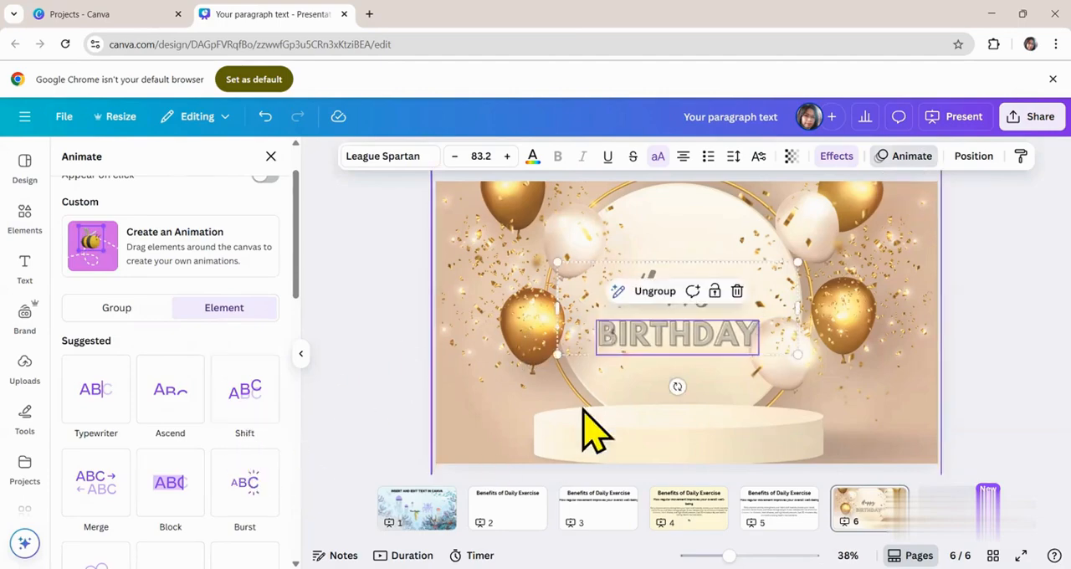
pyautogui.click(268, 498)
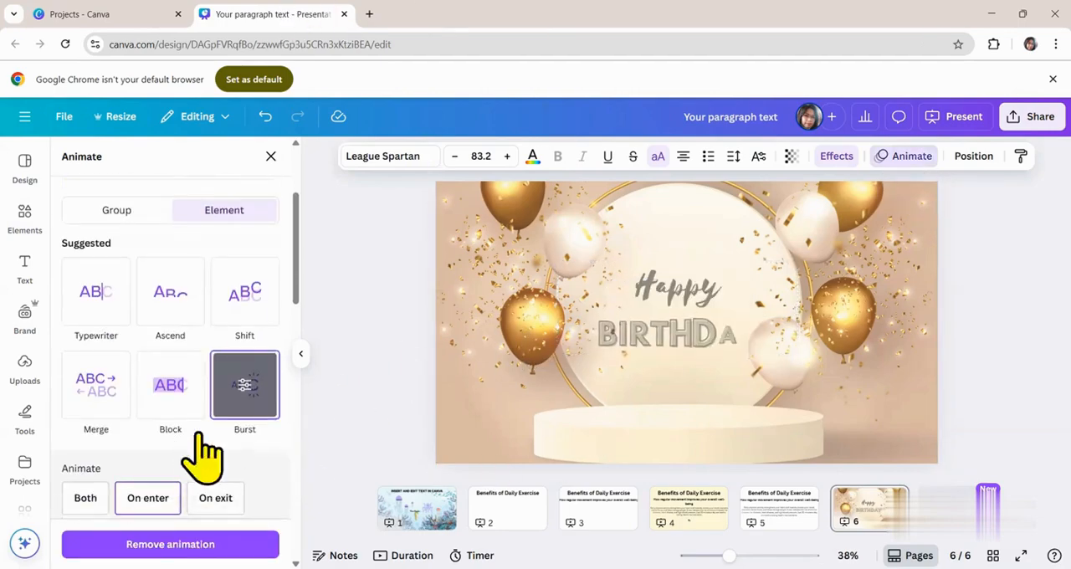
pyautogui.scroll(-6, 179, 437)
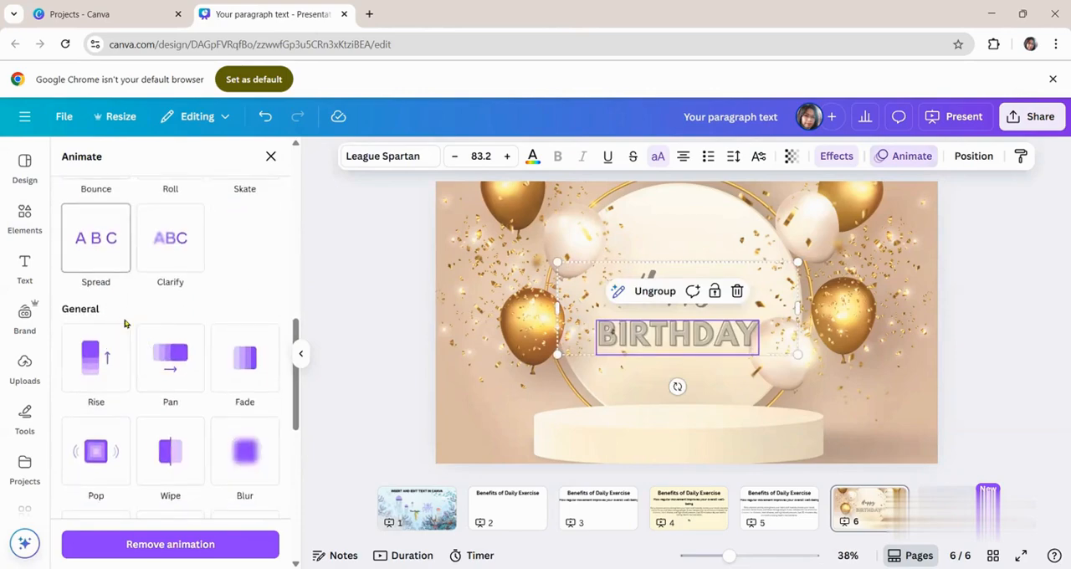
pyautogui.scroll(8, 88, 175)
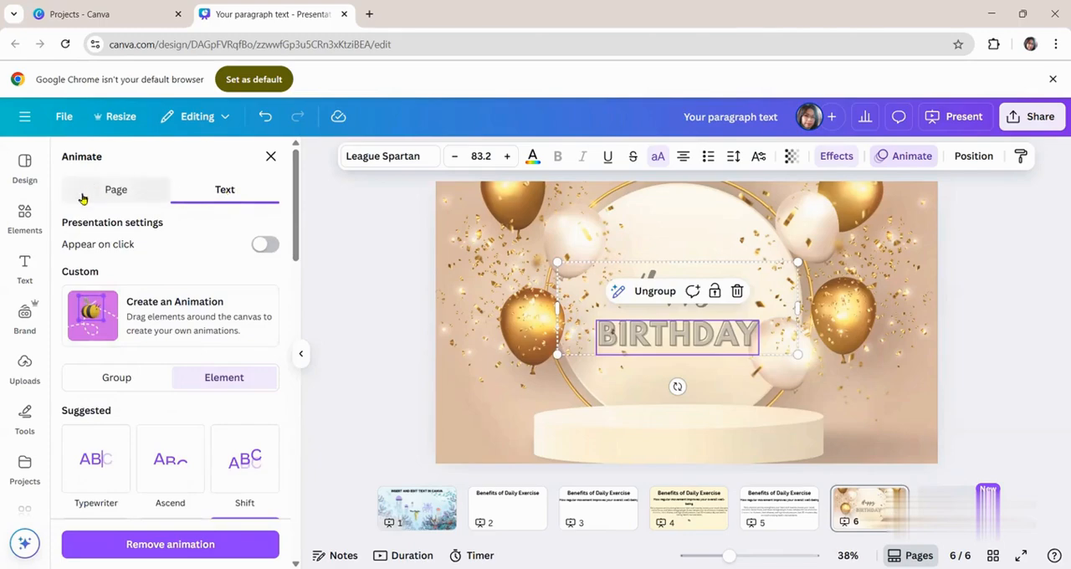
# - Try the top, left, bottom and right page alignments on the whole "Happy BIRTHDAY" group and settle on center and middle
pyautogui.click(970, 156)
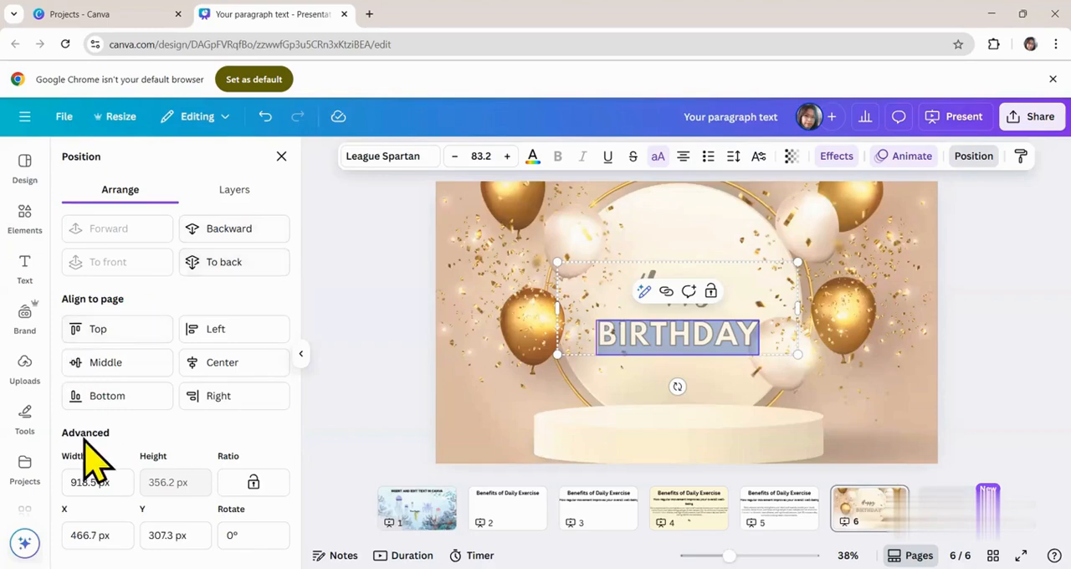
pyautogui.click(421, 325)
pyautogui.click(649, 341)
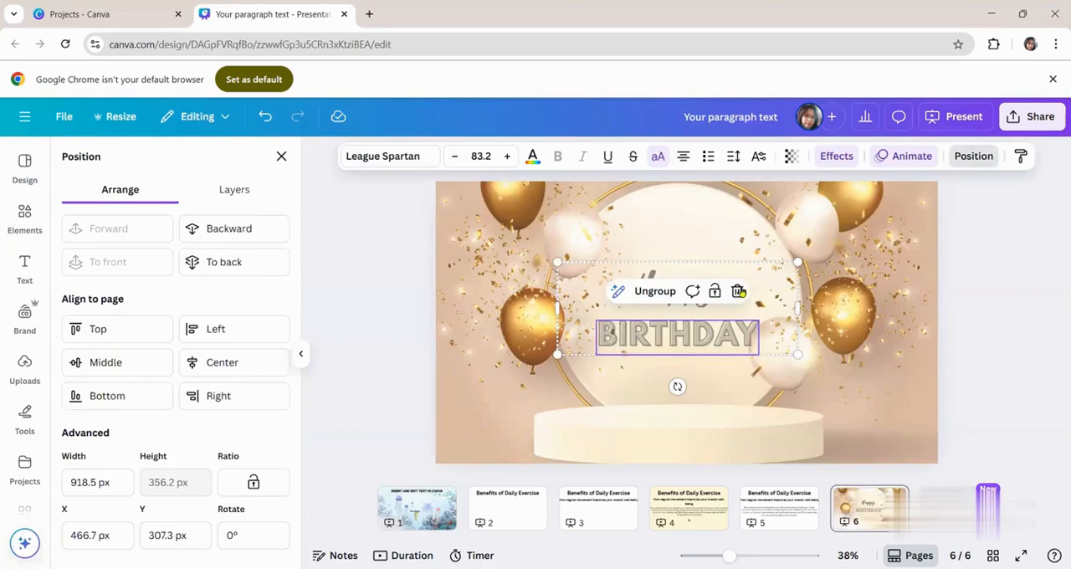
pyautogui.click(772, 262)
pyautogui.click(718, 288)
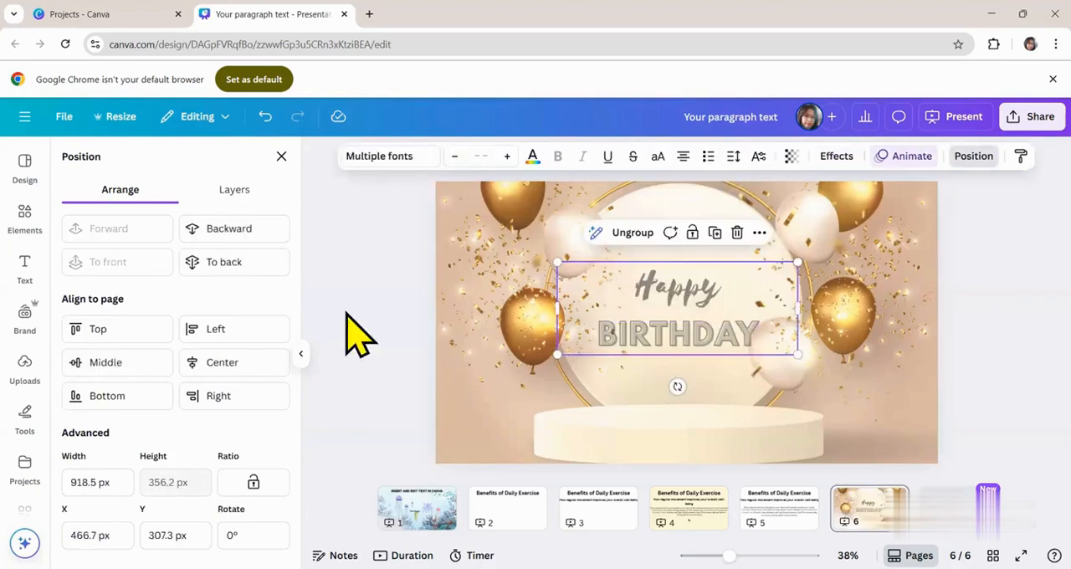
pyautogui.click(109, 330)
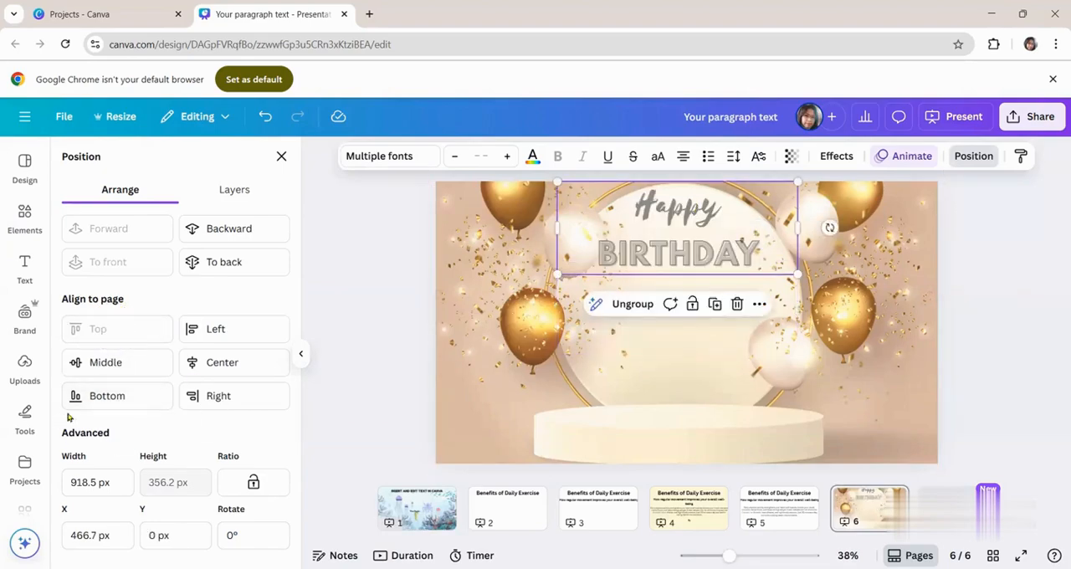
pyautogui.click(235, 332)
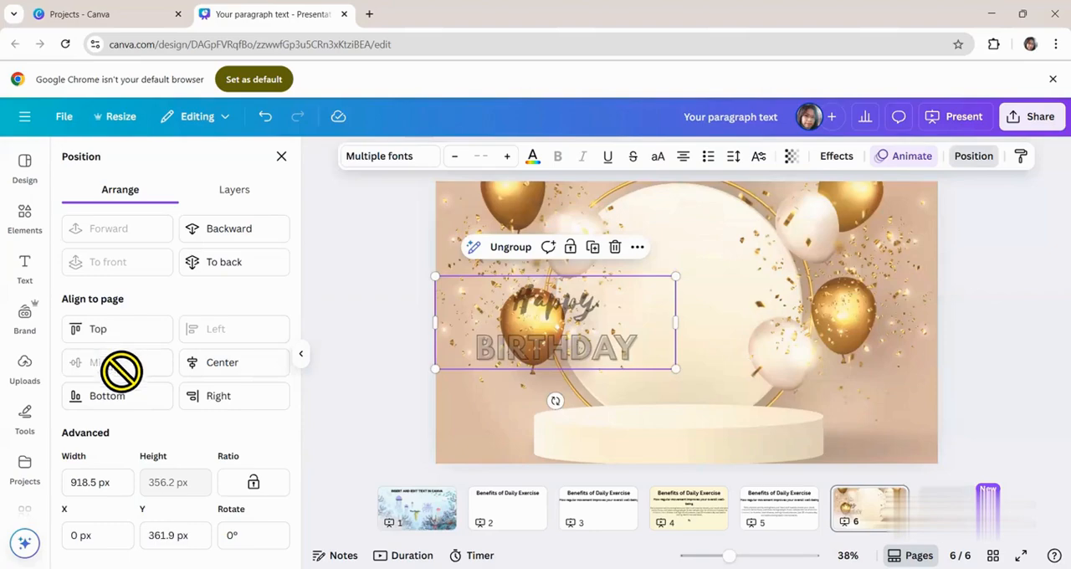
pyautogui.click(99, 402)
pyautogui.click(254, 398)
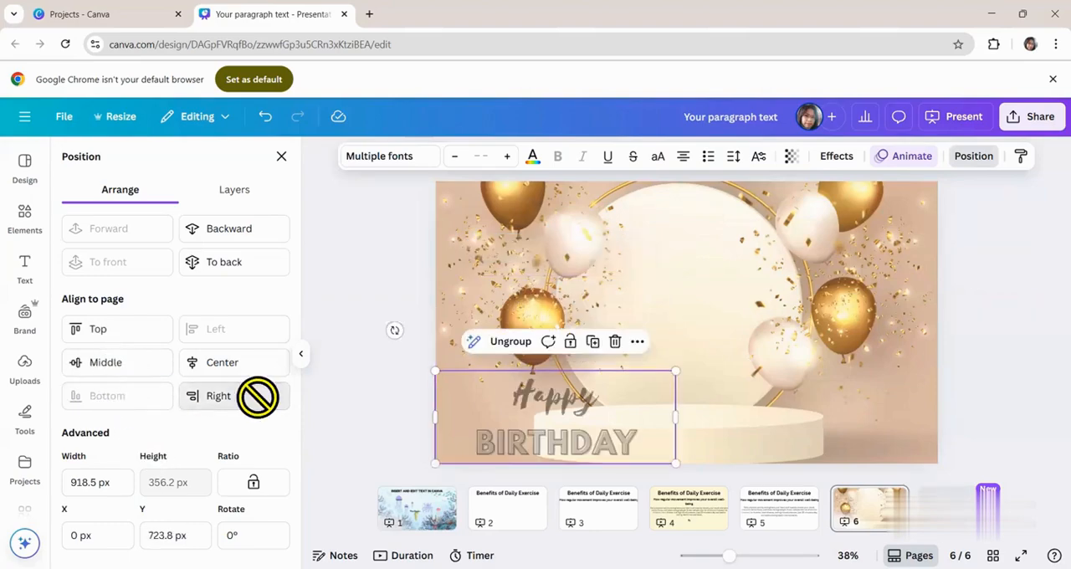
pyautogui.click(246, 366)
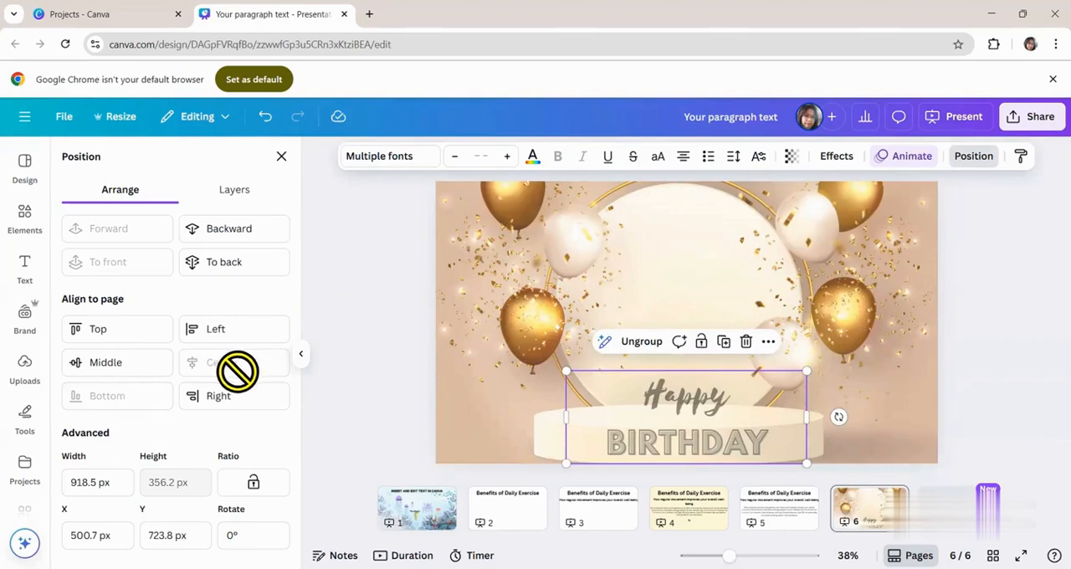
pyautogui.click(106, 365)
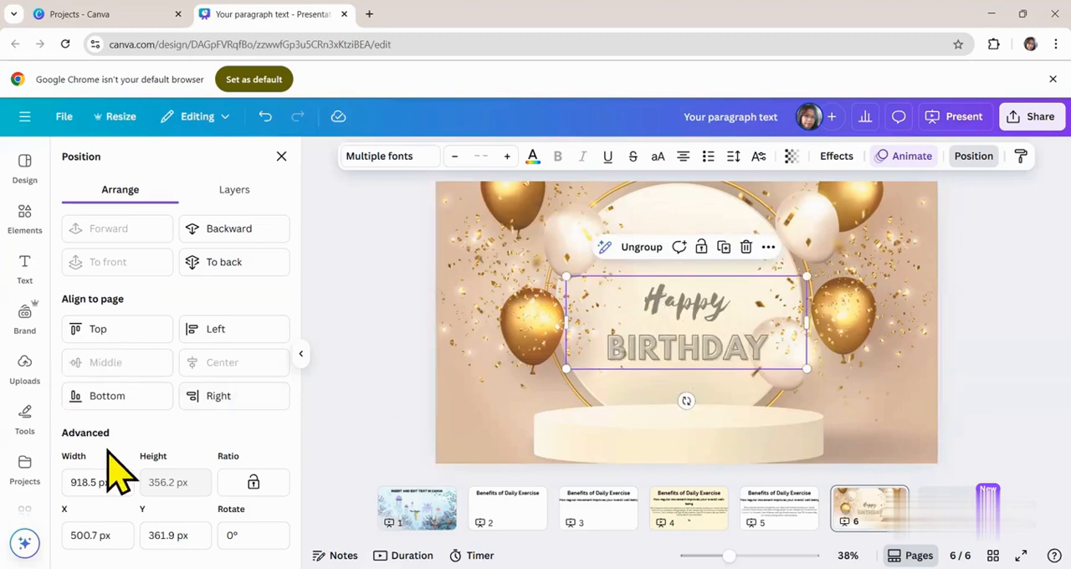
# - Move the "Happy BIRTHDAY" group below the balloon photo in page 6's layer order and close the position settings
pyautogui.click(236, 190)
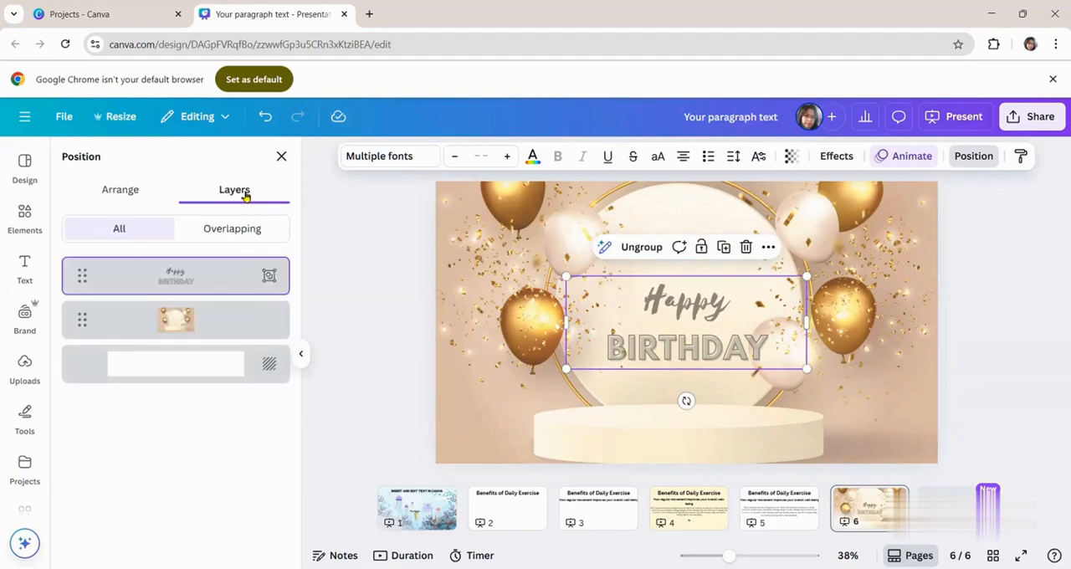
pyautogui.moveTo(184, 289); pyautogui.dragTo(176, 404)
pyautogui.moveTo(205, 279); pyautogui.dragTo(205, 416)
pyautogui.click(224, 321)
pyautogui.moveTo(241, 275); pyautogui.dragTo(241, 325)
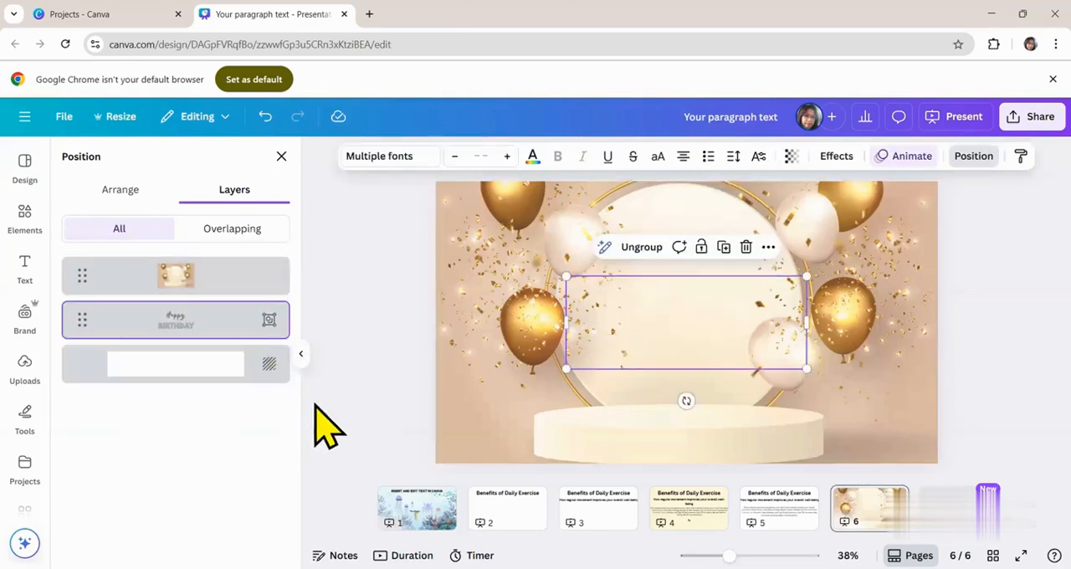
pyautogui.click(281, 156)
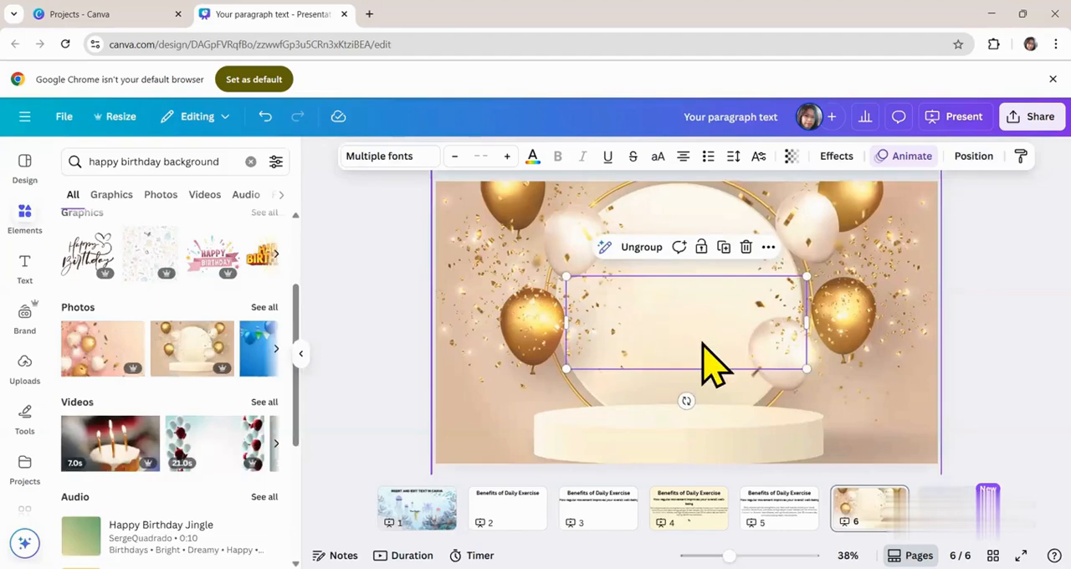
# - Move the "Happy BIRTHDAY" group back above the balloon photo in page 6's layer order
pyautogui.click(896, 242)
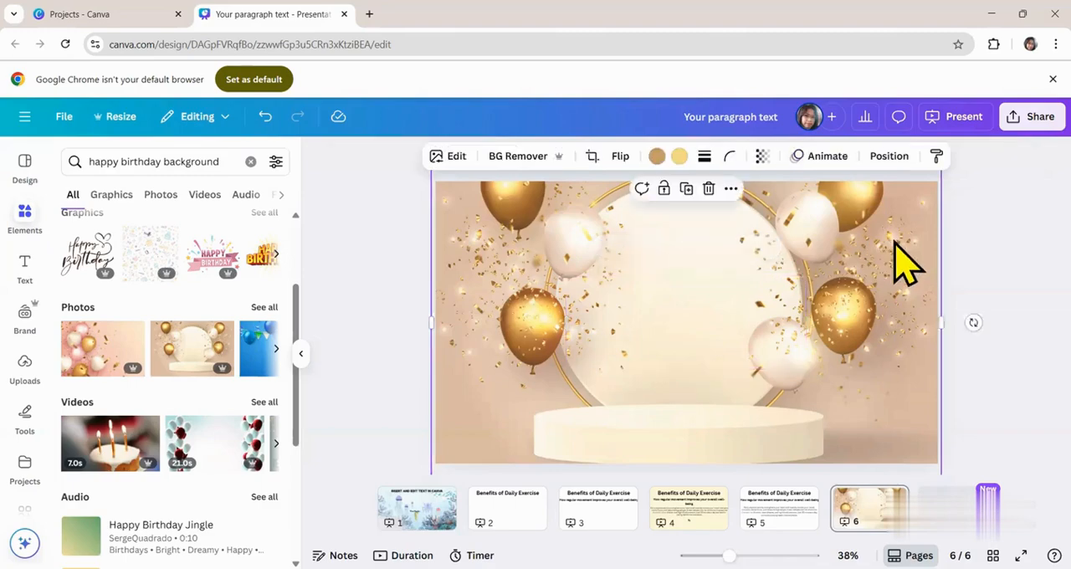
pyautogui.click(918, 156)
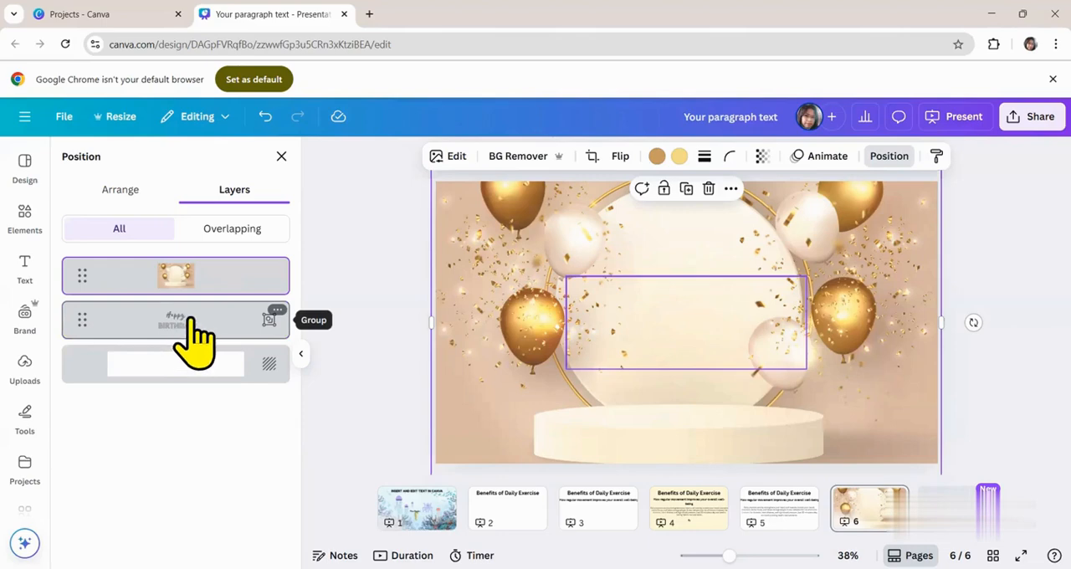
pyautogui.moveTo(192, 343); pyautogui.dragTo(189, 244)
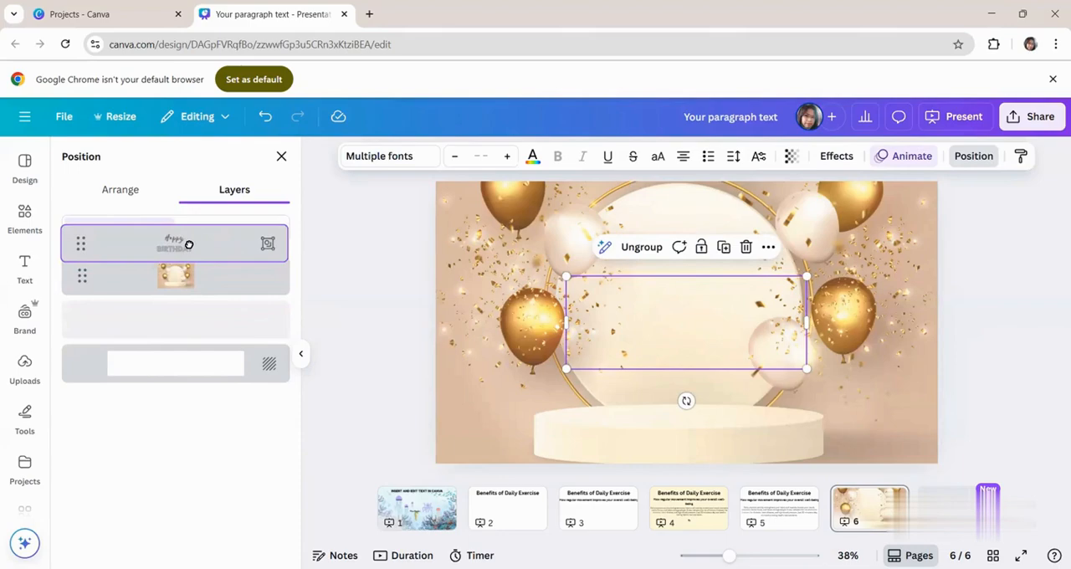
pyautogui.moveTo(189, 244); pyautogui.dragTo(210, 323)
pyautogui.moveTo(210, 287); pyautogui.dragTo(204, 347)
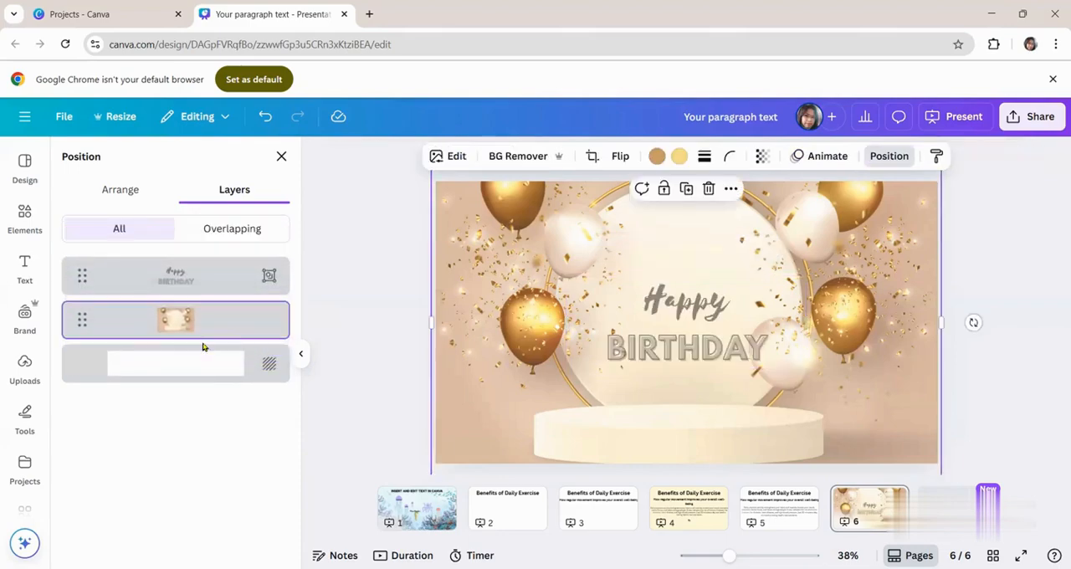
# - Add the "Let's party!" font combination to page 6, shrink it and place it over the page's upper-right balloons
pyautogui.click(713, 345)
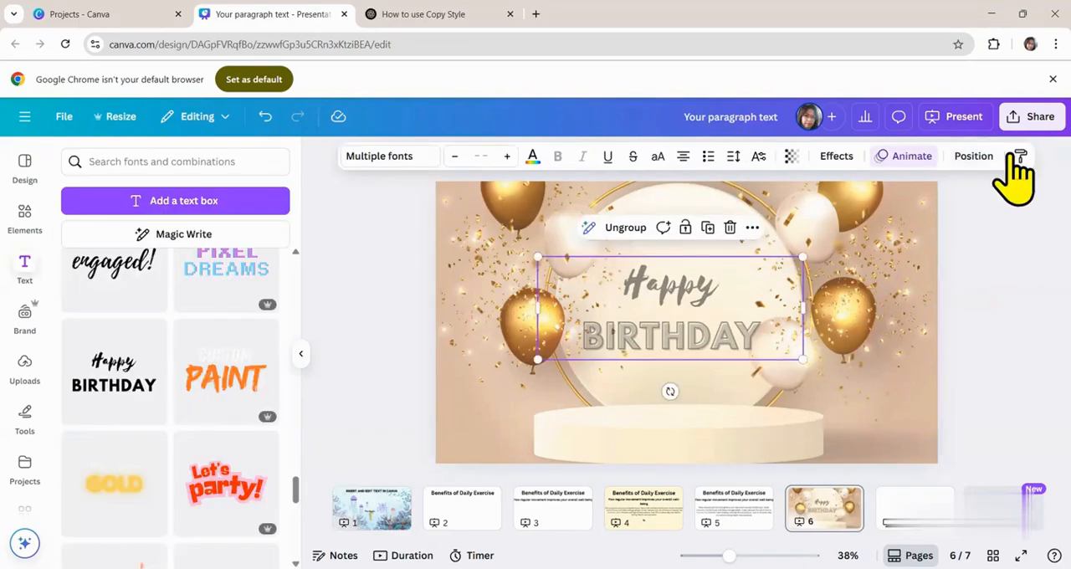
pyautogui.click(1022, 157)
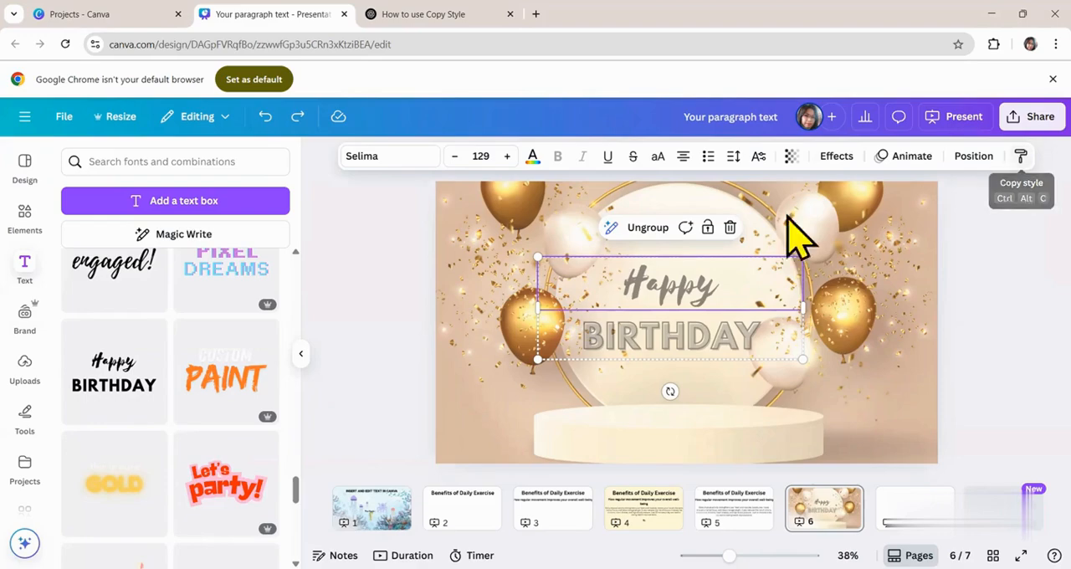
pyautogui.click(224, 494)
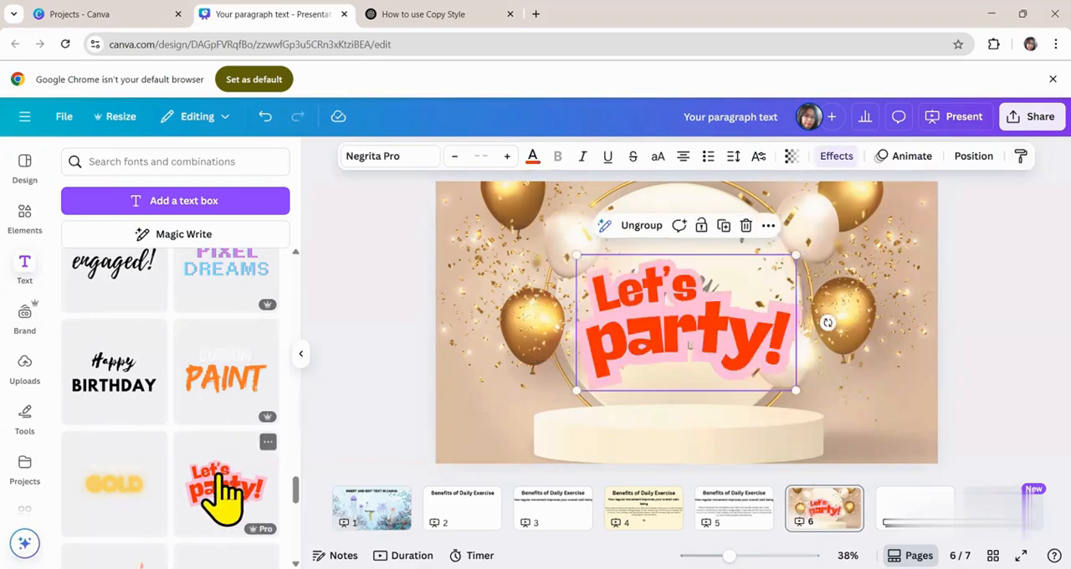
pyautogui.moveTo(683, 334); pyautogui.dragTo(813, 264)
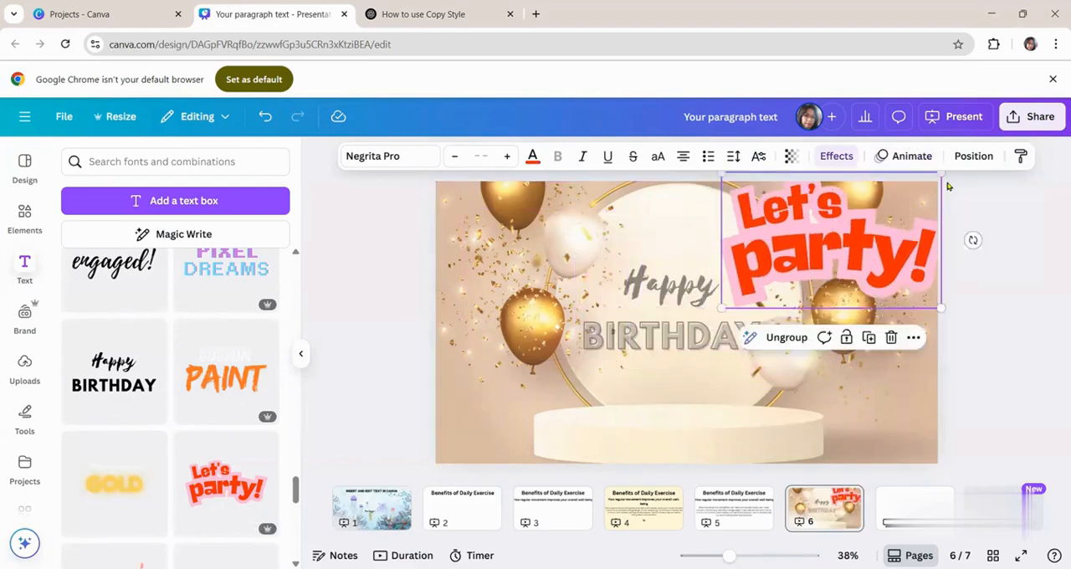
pyautogui.moveTo(941, 173); pyautogui.dragTo(888, 206)
pyautogui.moveTo(802, 263); pyautogui.dragTo(833, 251)
pyautogui.moveTo(920, 194); pyautogui.dragTo(897, 207)
pyautogui.moveTo(818, 254); pyautogui.dragTo(829, 248)
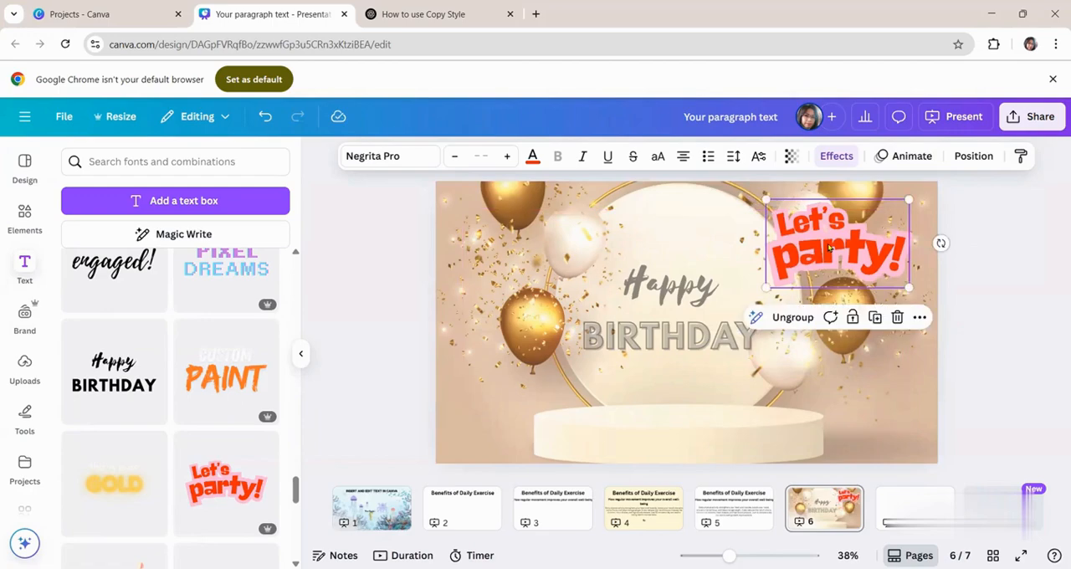
# - Copy the text style of "party!" and apply it to the "Happy" text
pyautogui.click(829, 246)
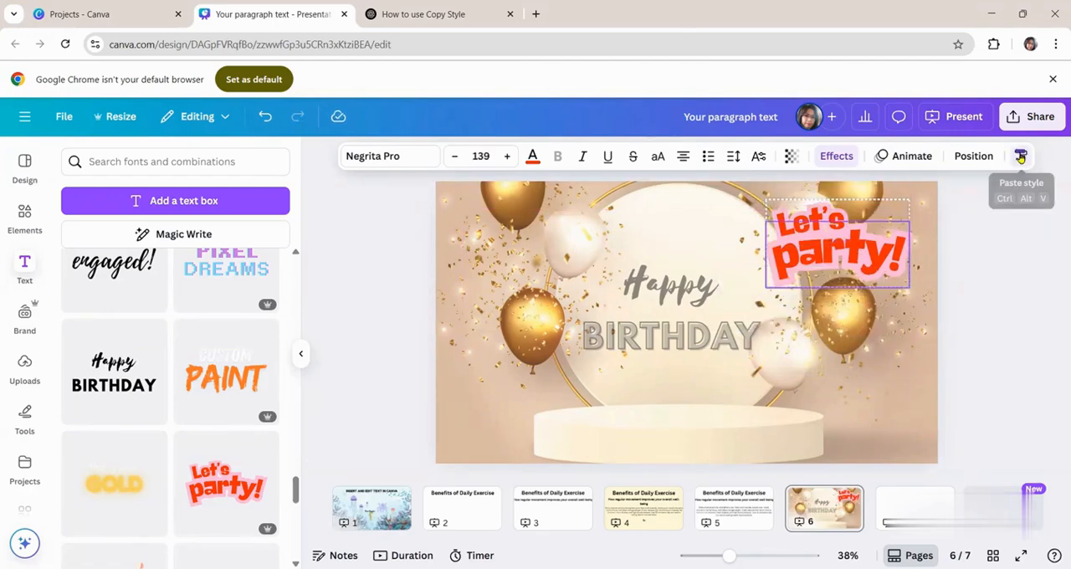
pyautogui.click(1021, 157)
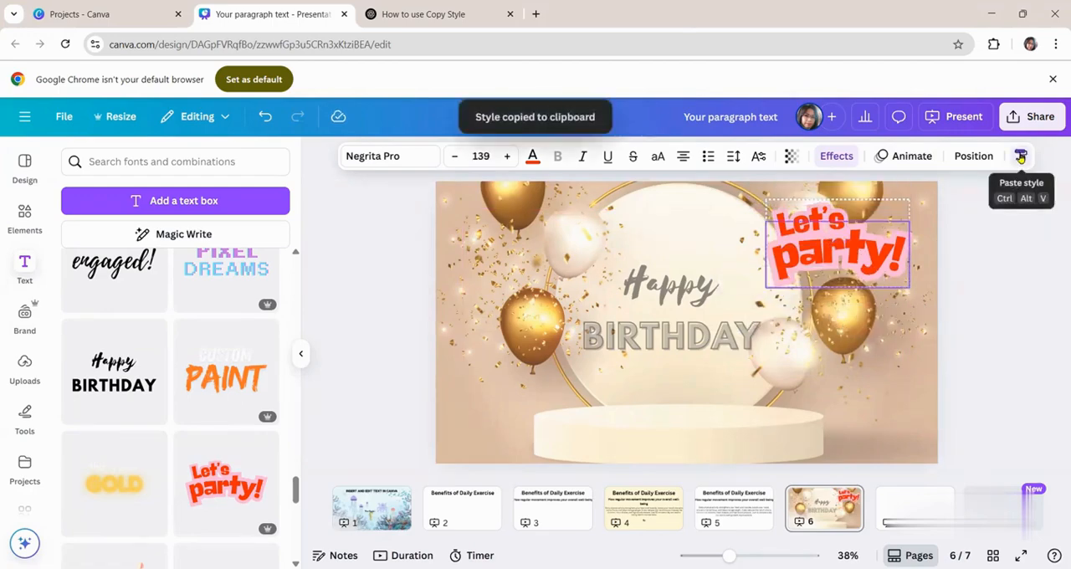
pyautogui.click(664, 289)
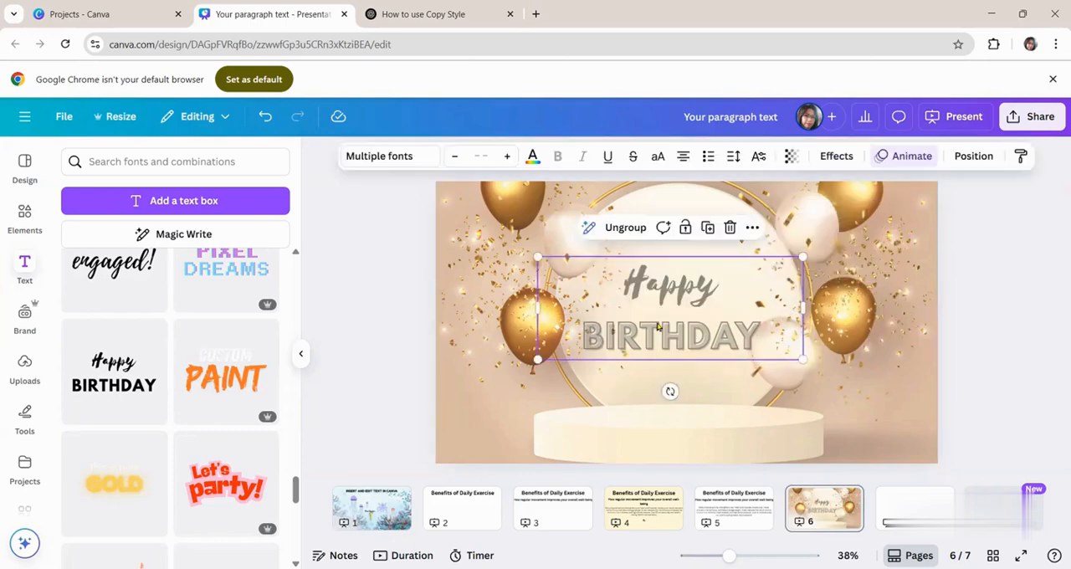
# - Copy the "Happy BIRTHDAY" group's style onto a newly added "Let's party!" font combination and place it near the page's upper-right balloons
pyautogui.click(1023, 157)
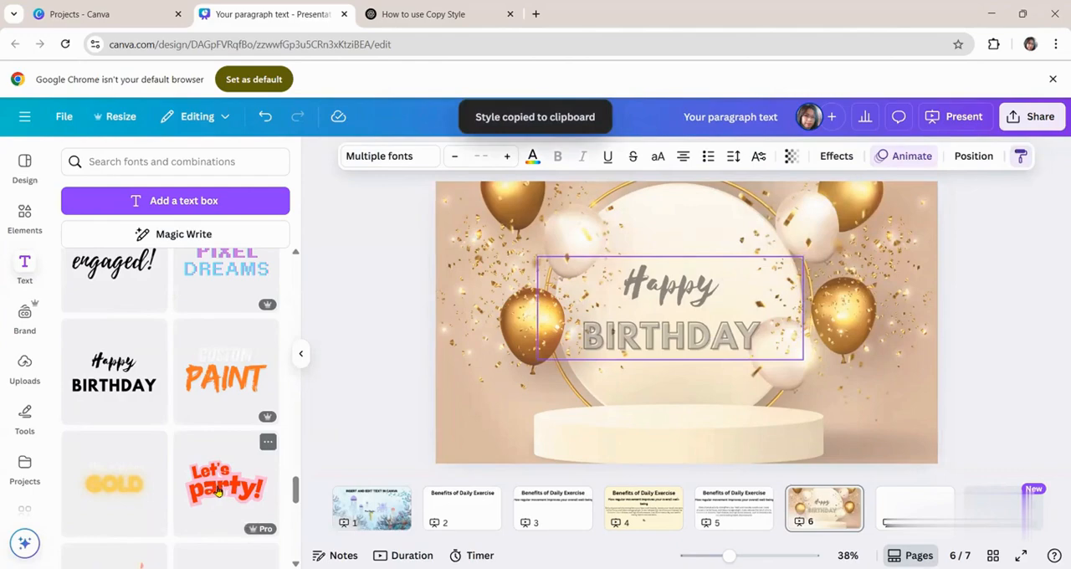
pyautogui.click(218, 490)
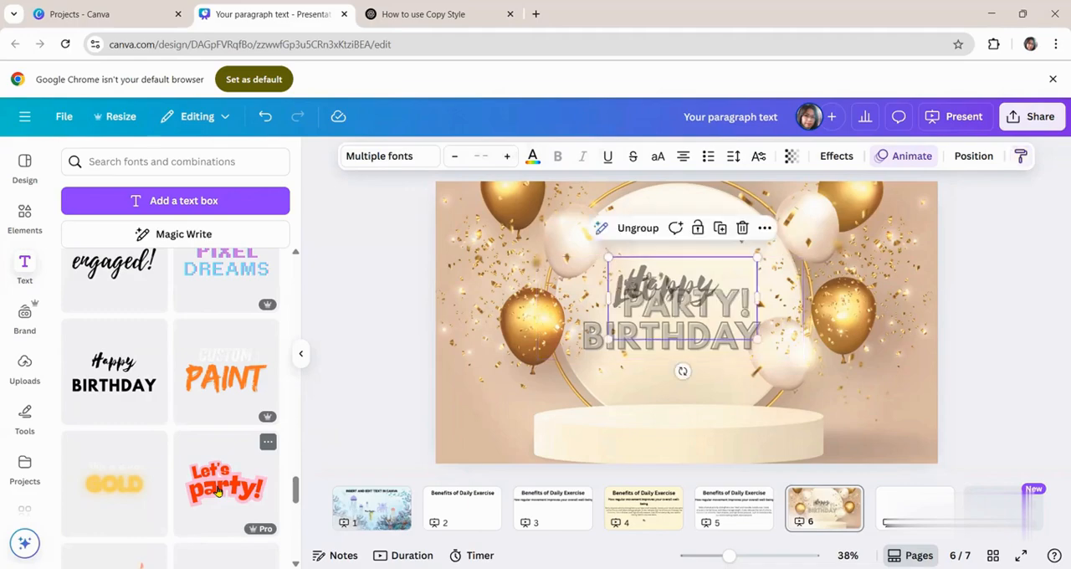
pyautogui.moveTo(623, 329); pyautogui.dragTo(788, 278)
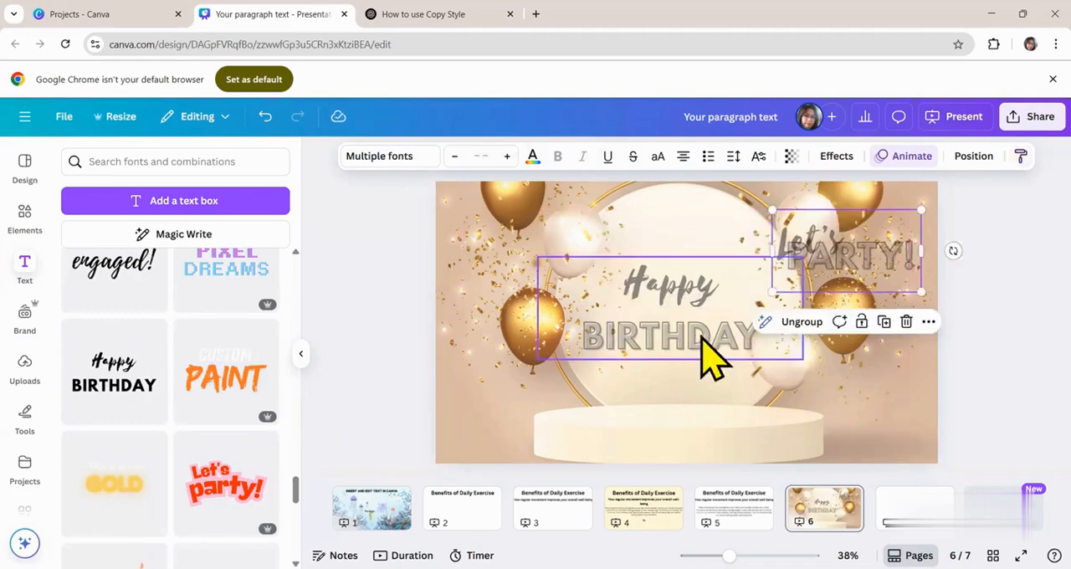